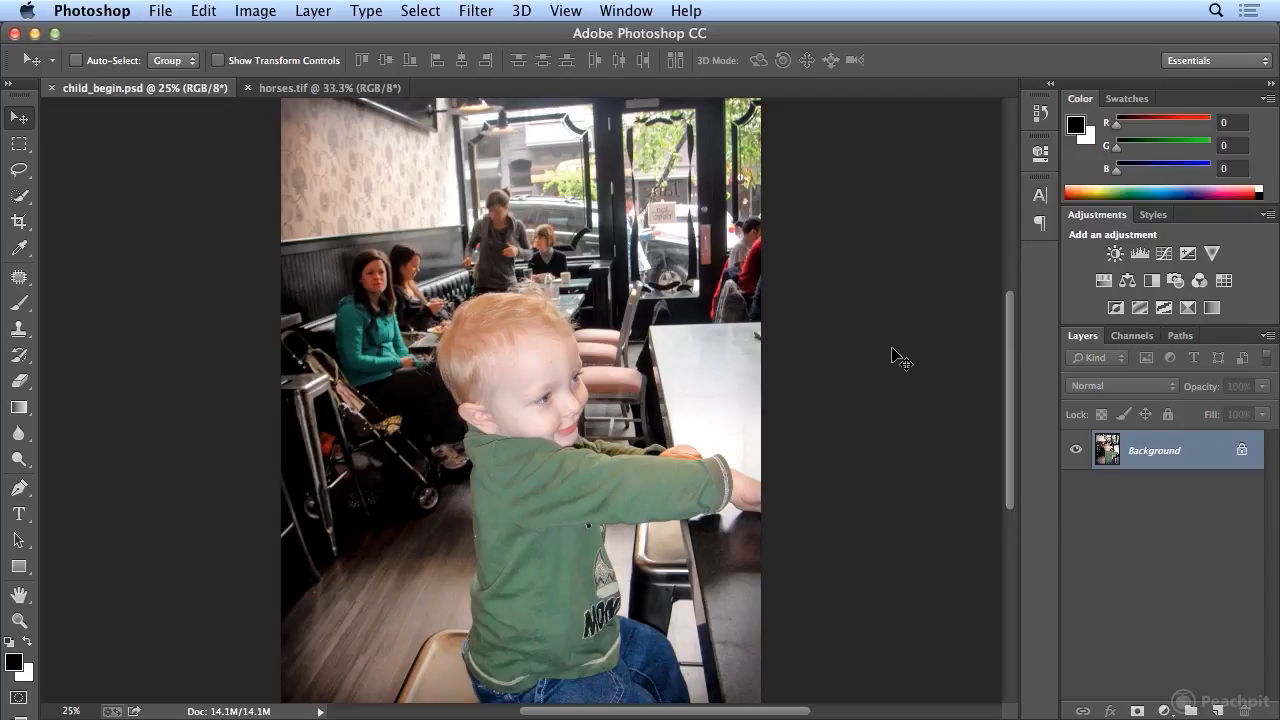
- Look over the horses.tif image and the whole child_begin.psd photo
{"action": "left_click", "coordinate": [290, 90]}
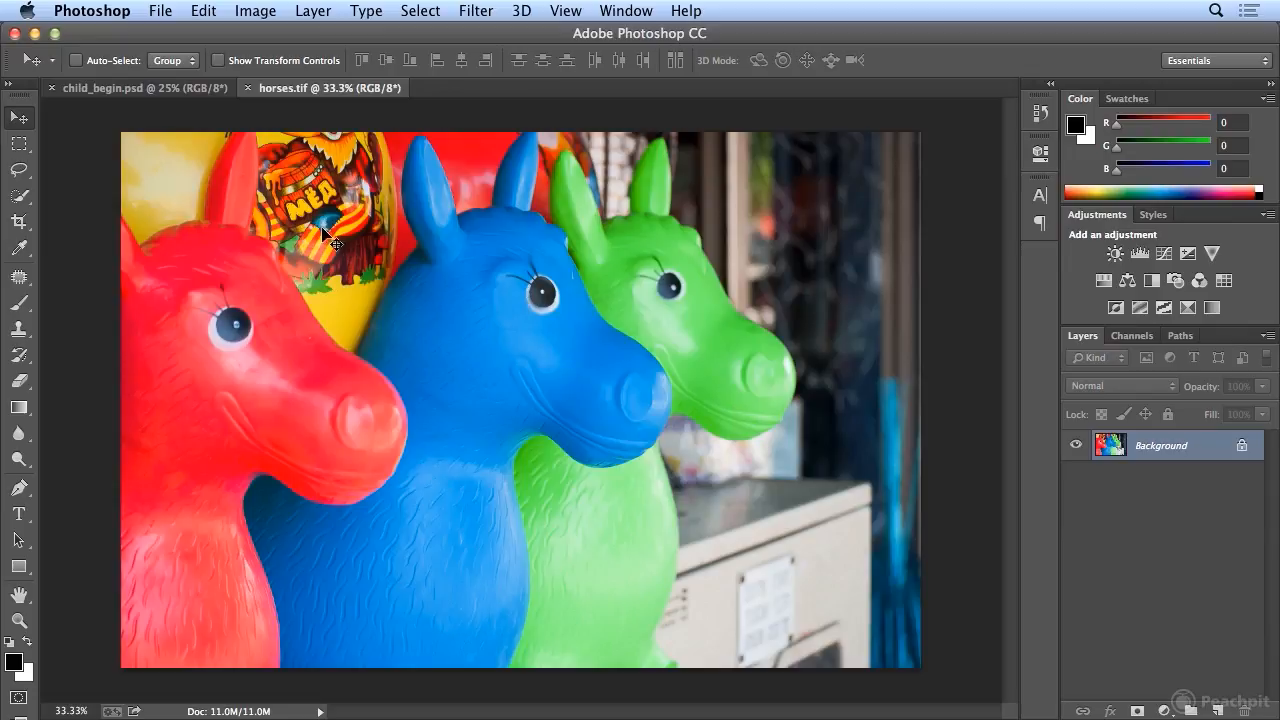
{"action": "left_click", "coordinate": [105, 88]}
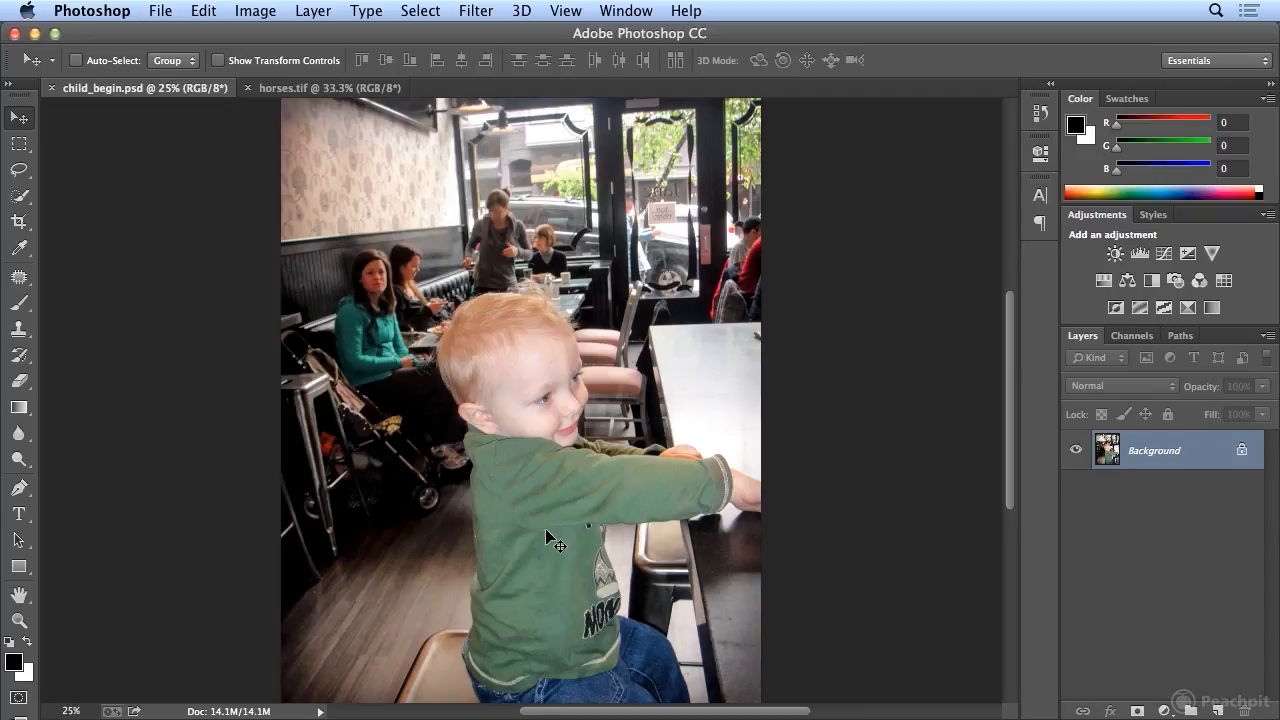
{"action": "left_click_drag", "start_coordinate": [1010, 360], "coordinate": [1008, 400]}
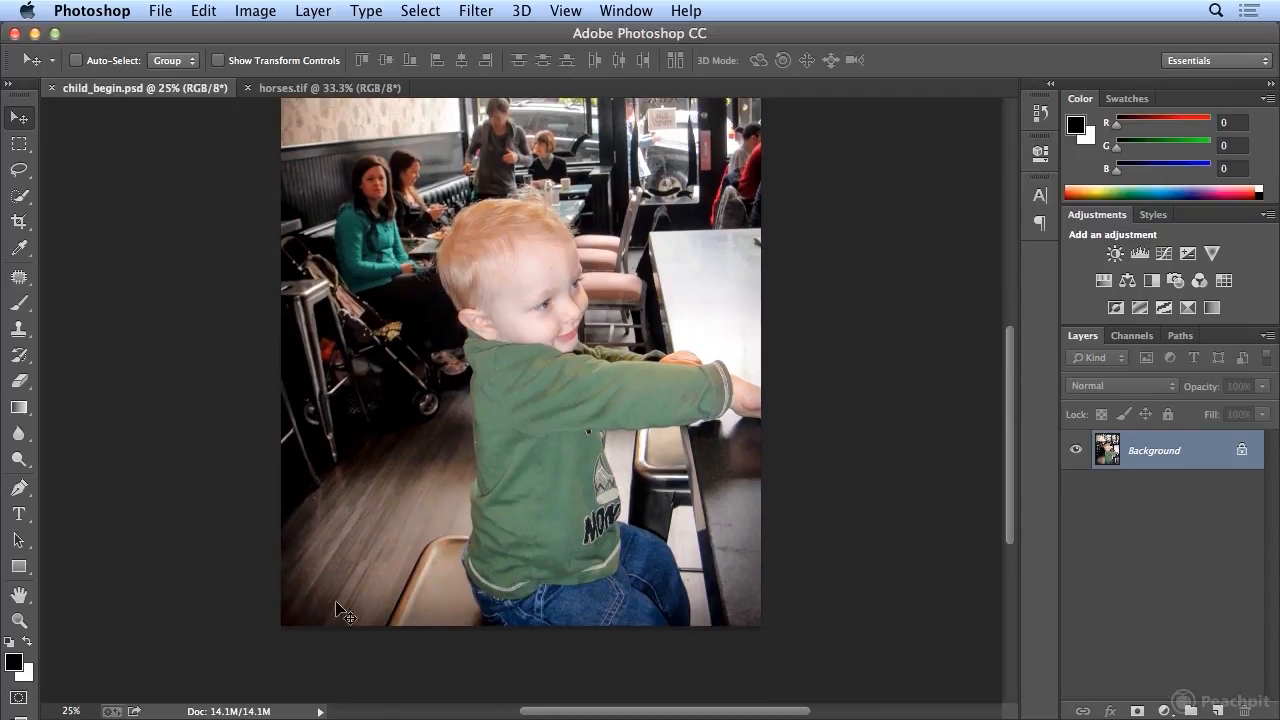
{"action": "left_click_drag", "start_coordinate": [1008, 434], "coordinate": [1008, 384]}
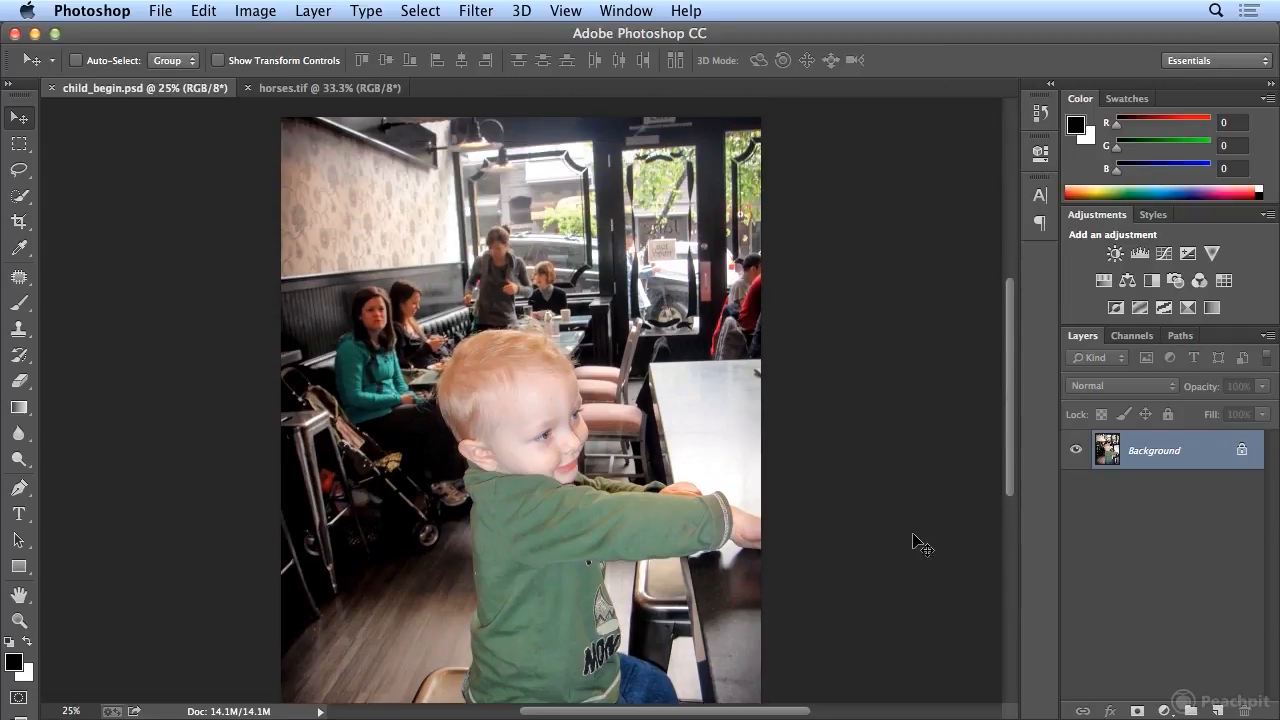
{"action": "scroll", "coordinate": [1011, 465], "scroll_direction": "down", "scroll_amount": 2}
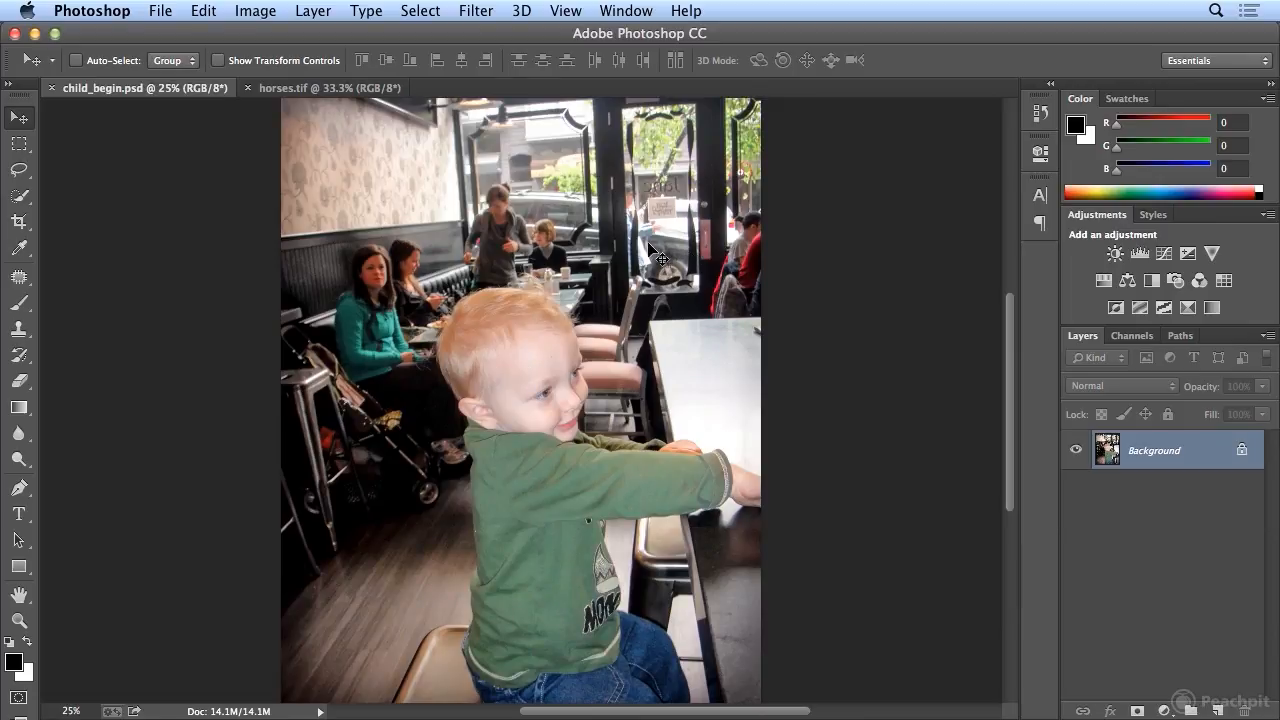
- Select the child and the foreground table, floor and stools with Quick Selection, subtracting the chairs and table items behind the head
{"action": "left_click", "coordinate": [18, 198]}
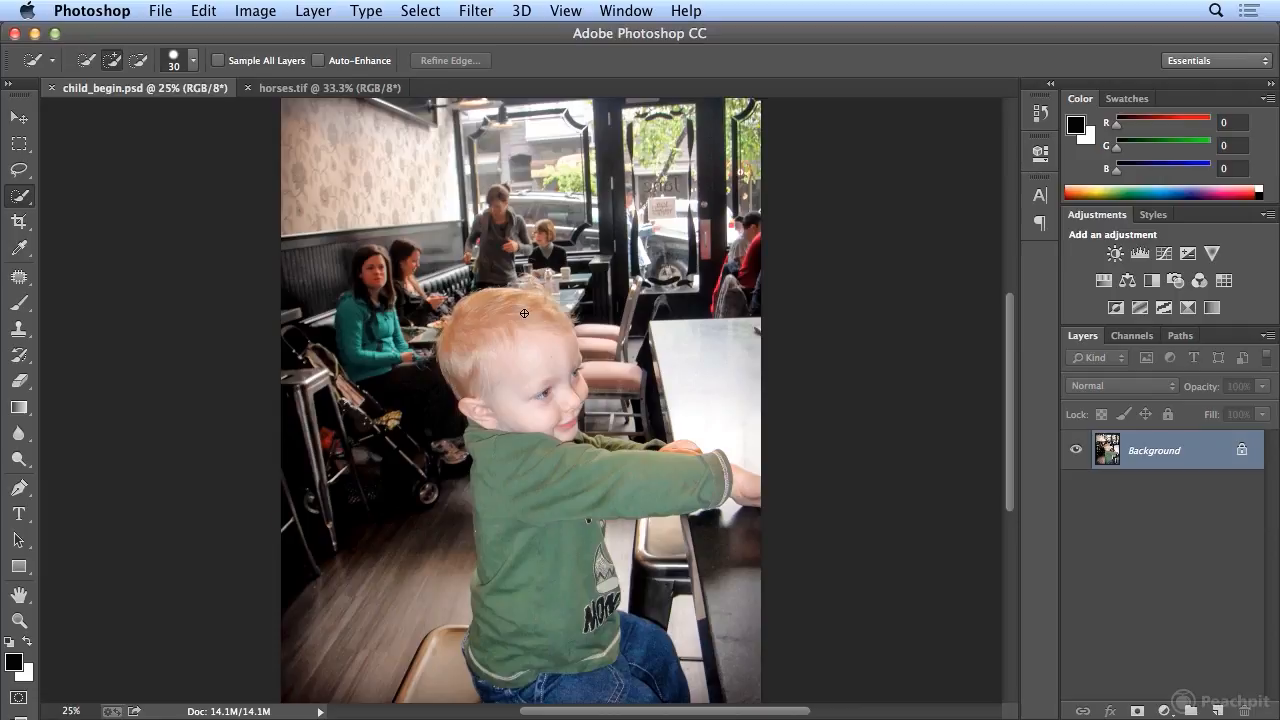
{"action": "mouse_move", "coordinate": [494, 302]}
{"action": "left_mouse_down"}
{"action": "mouse_move", "coordinate": [510, 536]}
{"action": "mouse_move", "coordinate": [553, 641]}
{"action": "mouse_move", "coordinate": [529, 705]}
{"action": "left_mouse_up"}
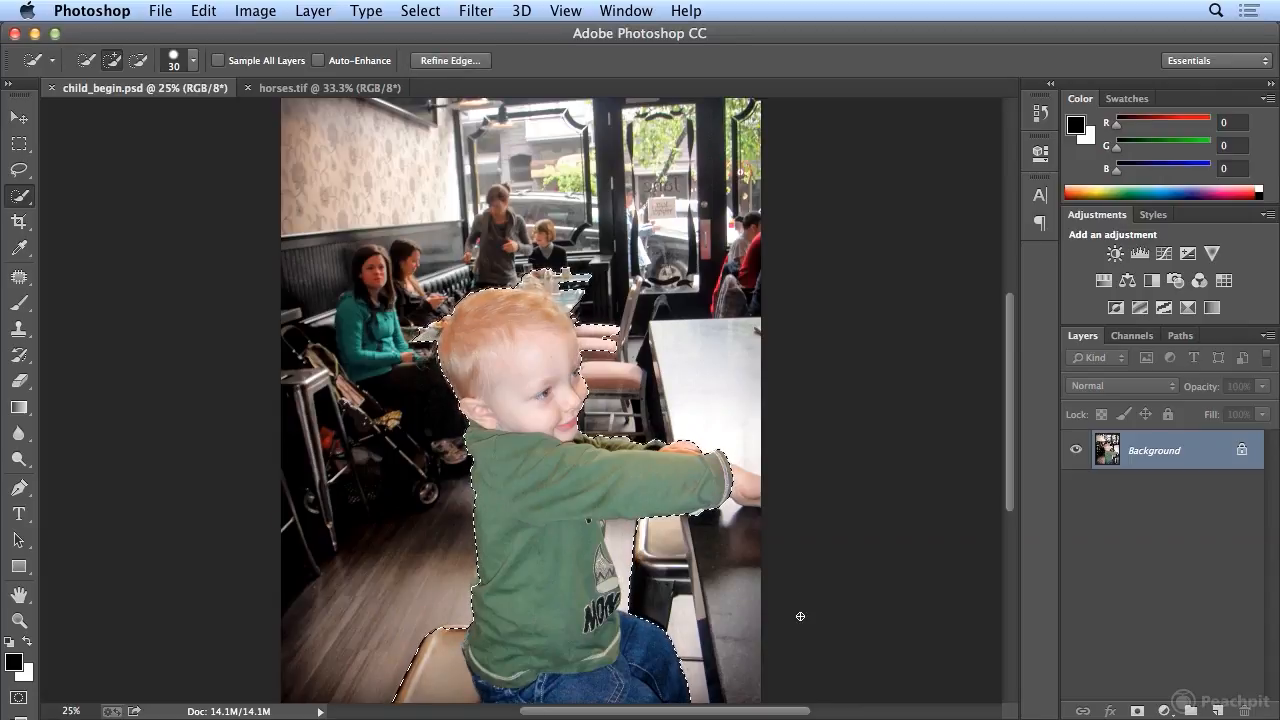
{"action": "mouse_move", "coordinate": [736, 559]}
{"action": "left_mouse_down"}
{"action": "mouse_move", "coordinate": [750, 653]}
{"action": "mouse_move", "coordinate": [668, 546]}
{"action": "mouse_move", "coordinate": [670, 582]}
{"action": "mouse_move", "coordinate": [637, 670]}
{"action": "mouse_move", "coordinate": [663, 657]}
{"action": "mouse_move", "coordinate": [720, 700]}
{"action": "left_mouse_up"}
{"action": "left_click_drag", "start_coordinate": [739, 483], "coordinate": [749, 493]}
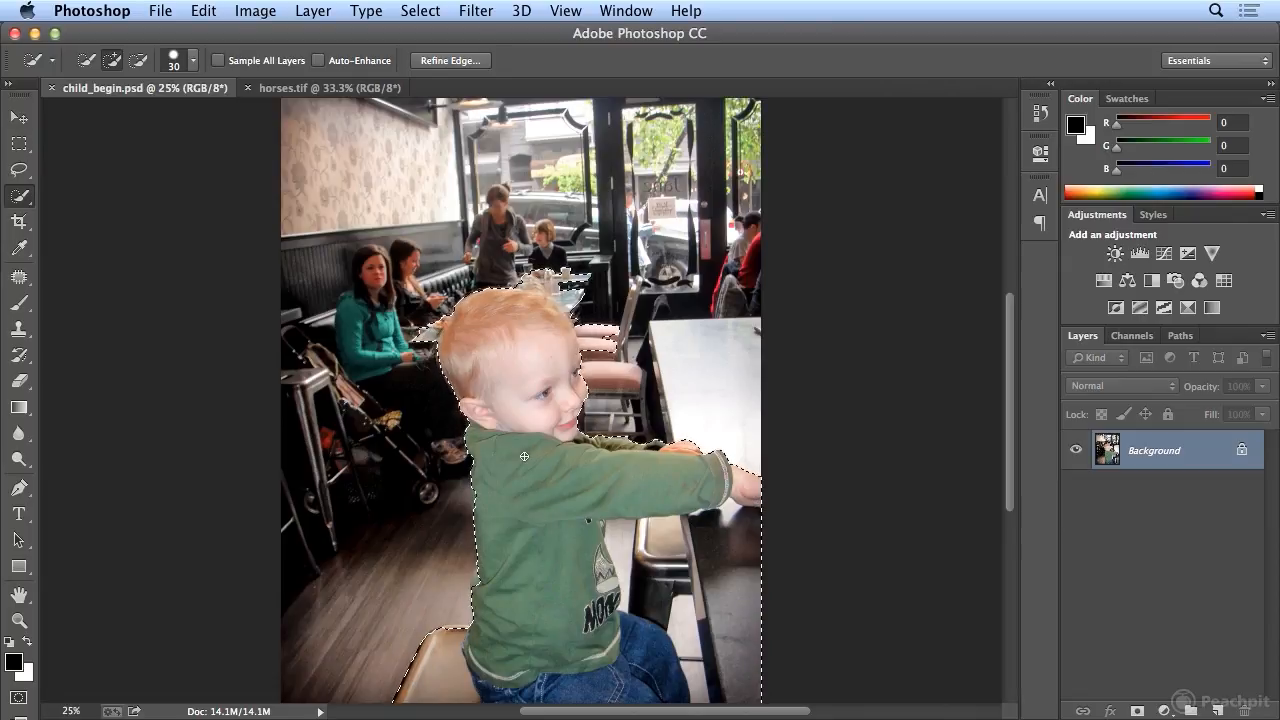
{"action": "left_click_drag", "start_coordinate": [490, 601], "coordinate": [291, 635]}
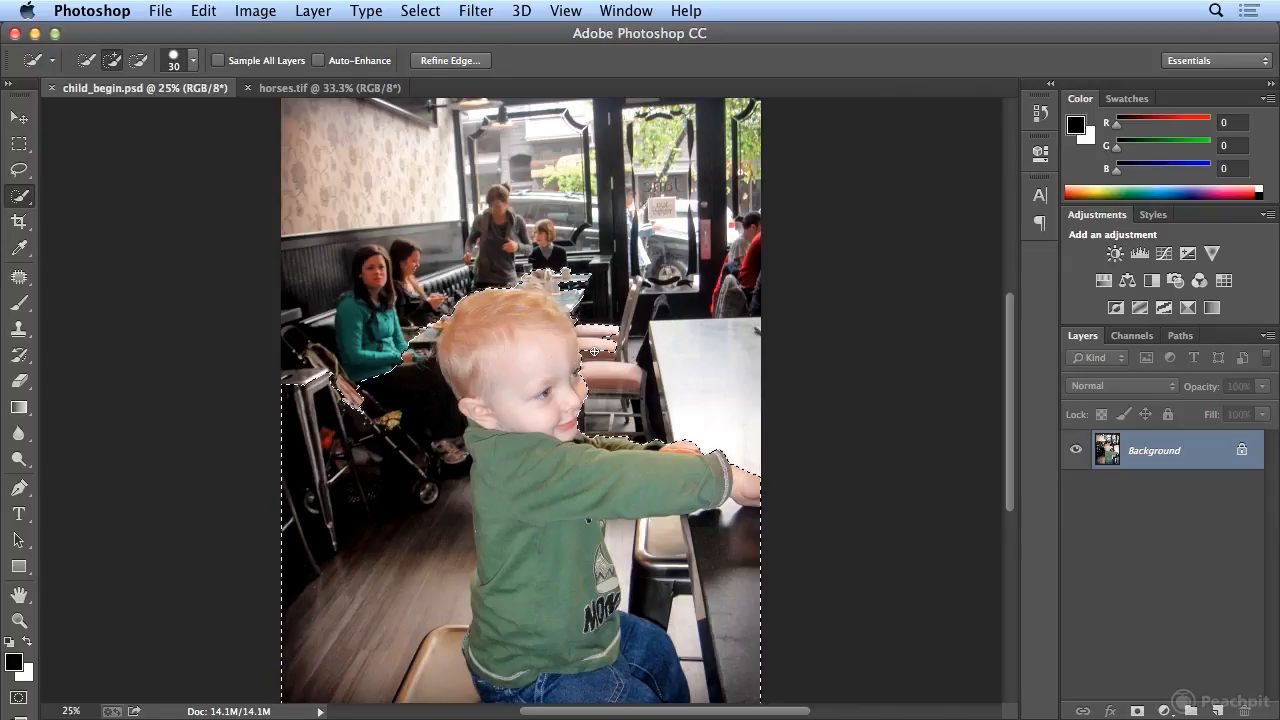
{"action": "left_click", "coordinate": [139, 61]}
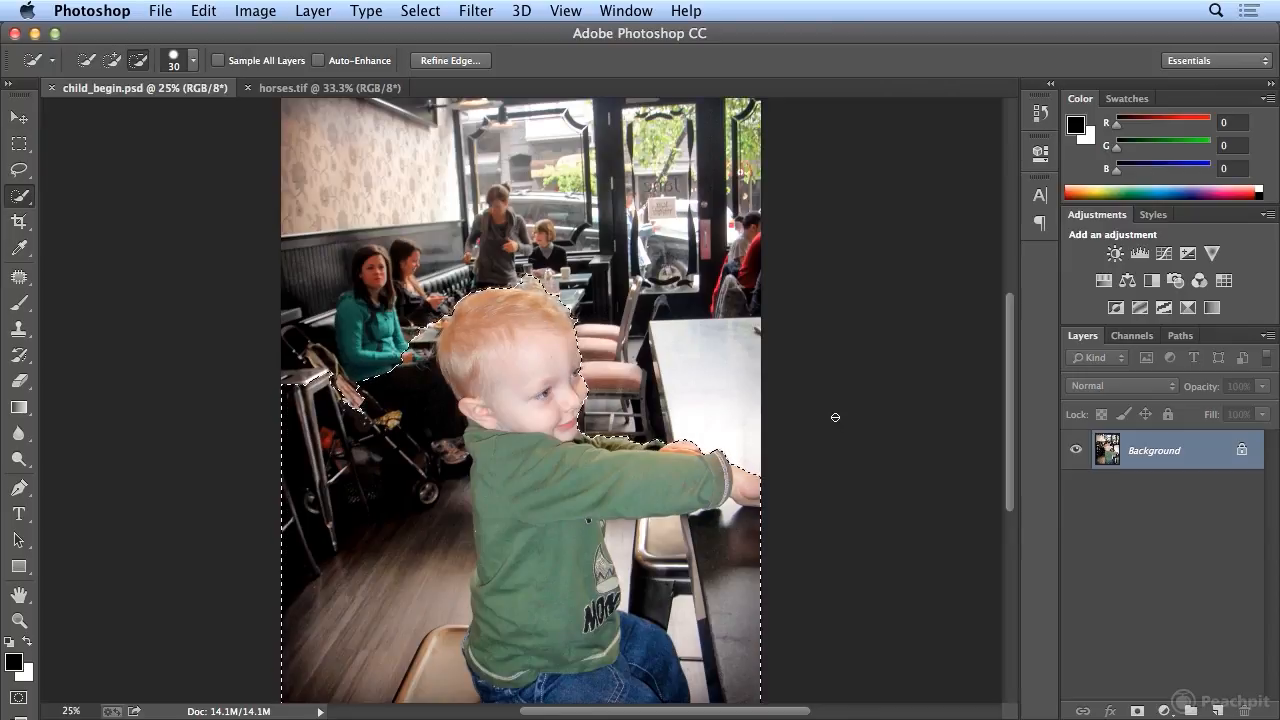
- Convert the Background layer for smart filters and rename it child
{"action": "left_click", "coordinate": [476, 10]}
{"action": "left_click", "coordinate": [486, 80]}
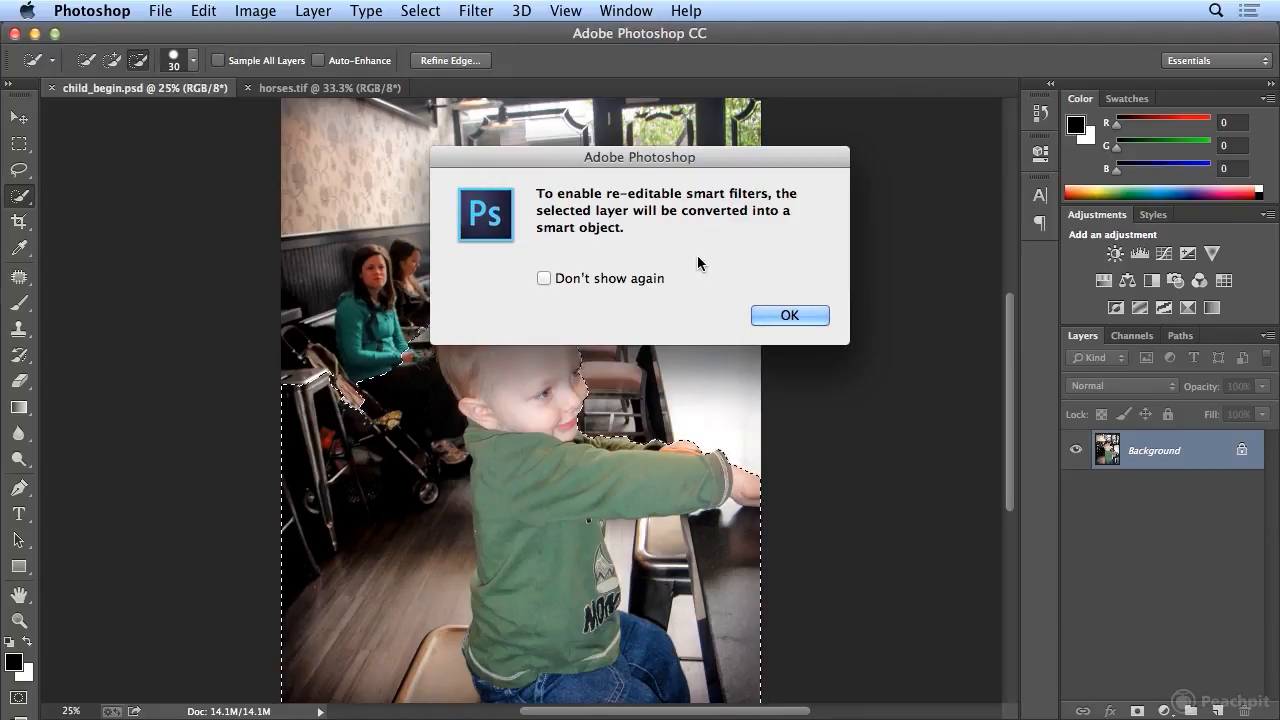
{"action": "left_click", "coordinate": [790, 314]}
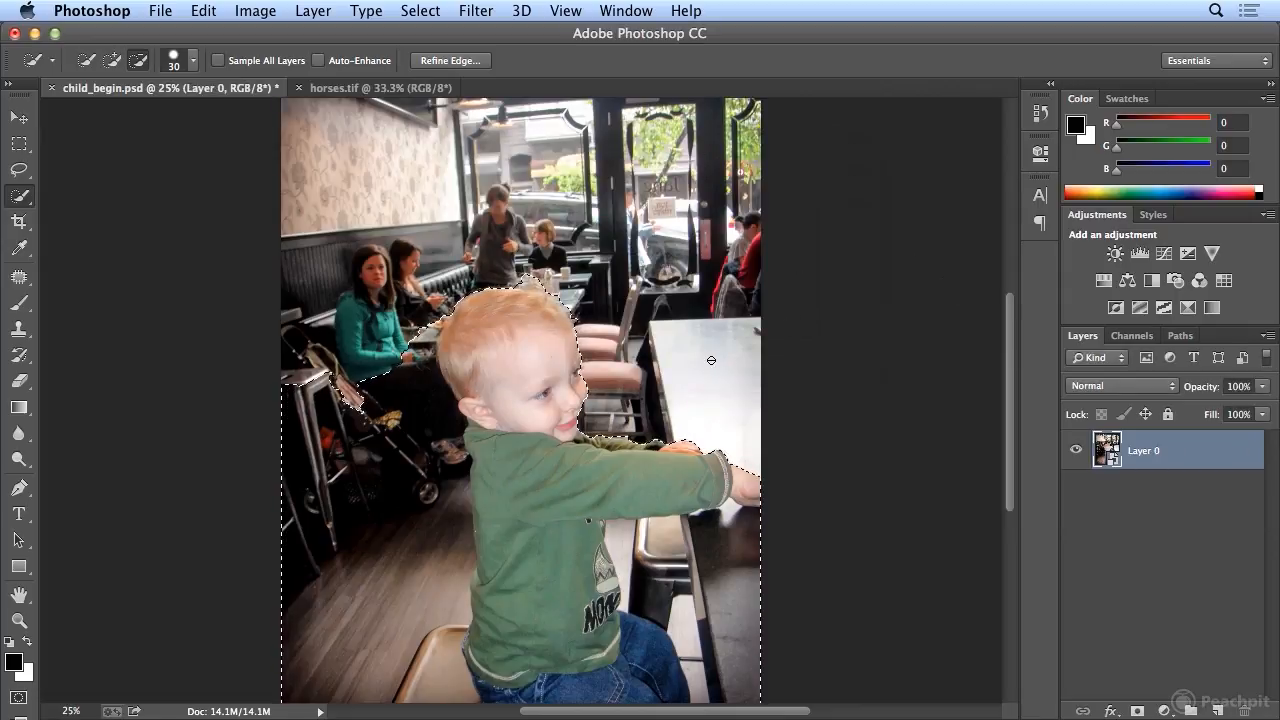
{"action": "double_click", "coordinate": [1138, 450]}
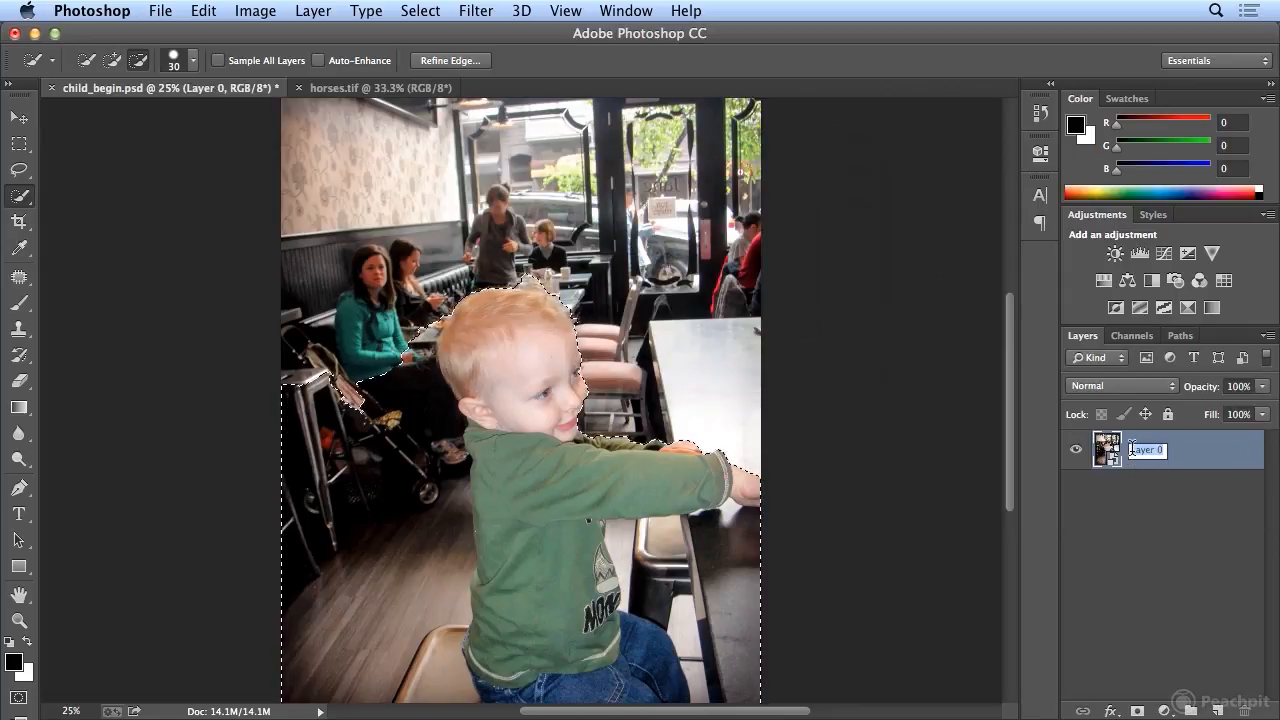
{"action": "type", "text": "ch"}
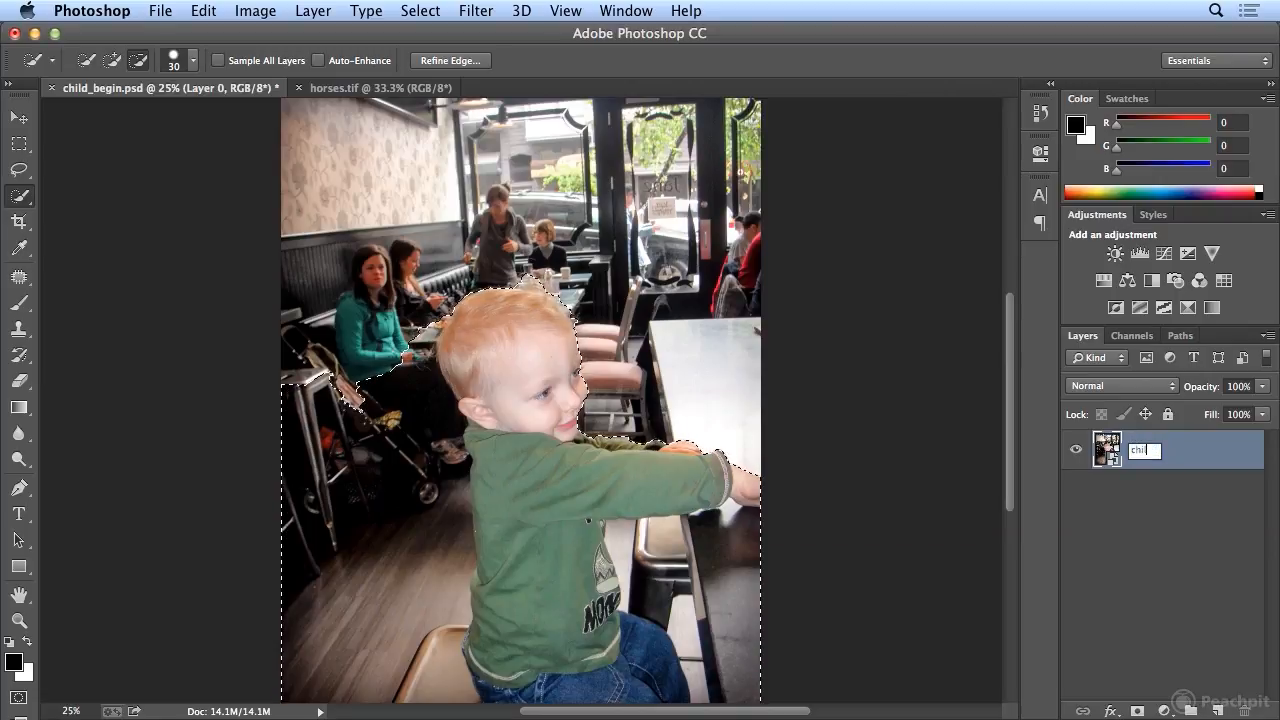
{"action": "type", "text": "ild"}
{"action": "key", "text": "Return"}
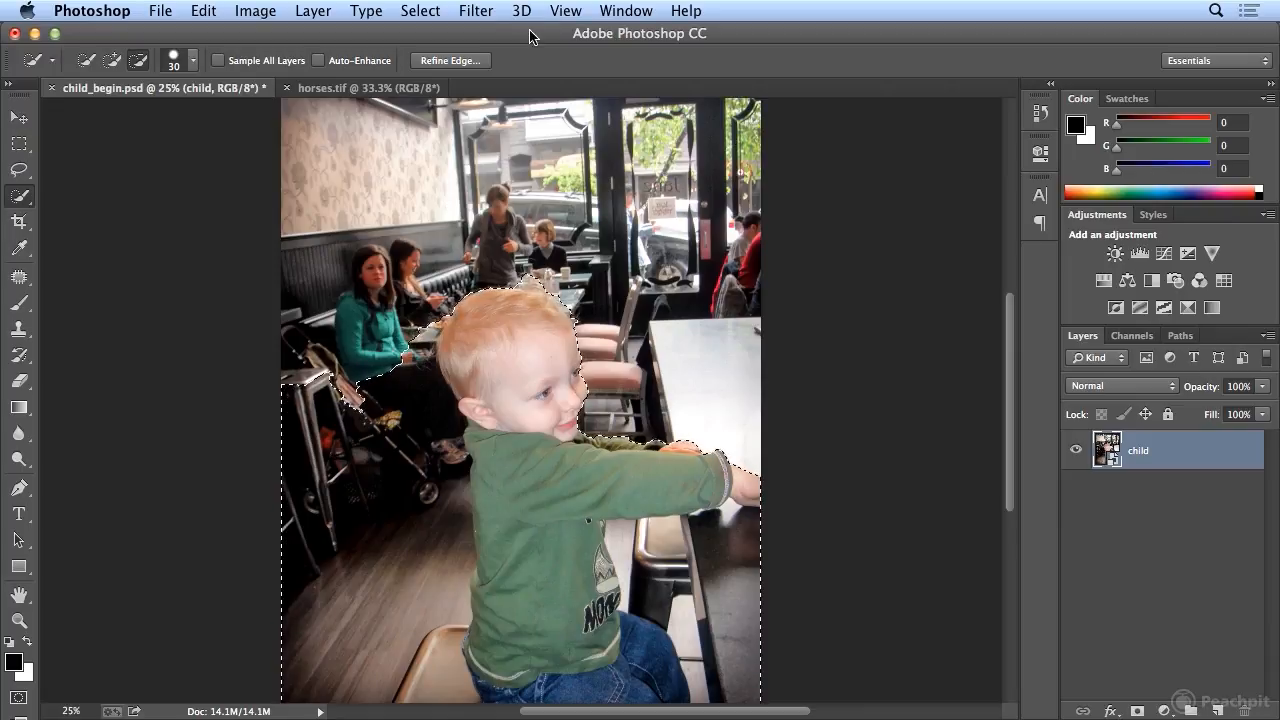
- Refine the selection edge along the arm with Smart Radius, a 70.8 px radius and a Shift Edge of +31%
{"action": "left_click", "coordinate": [446, 61]}
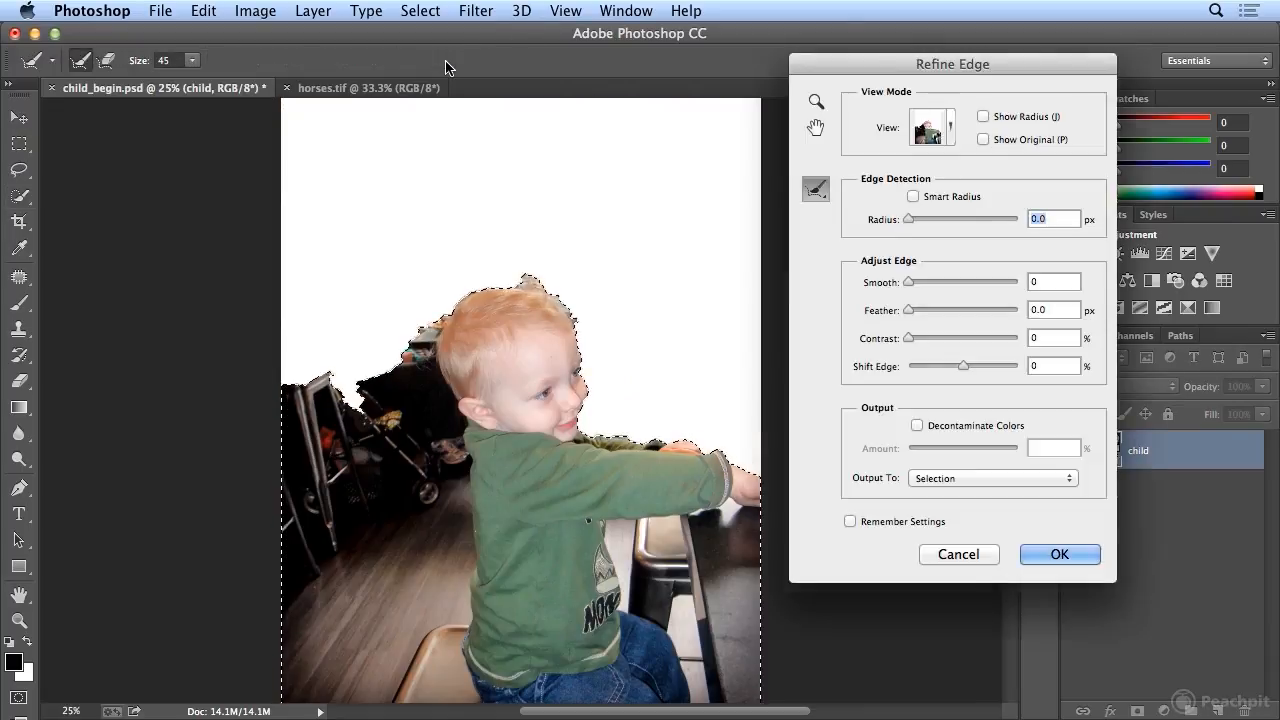
{"action": "left_click_drag", "start_coordinate": [908, 220], "coordinate": [998, 218]}
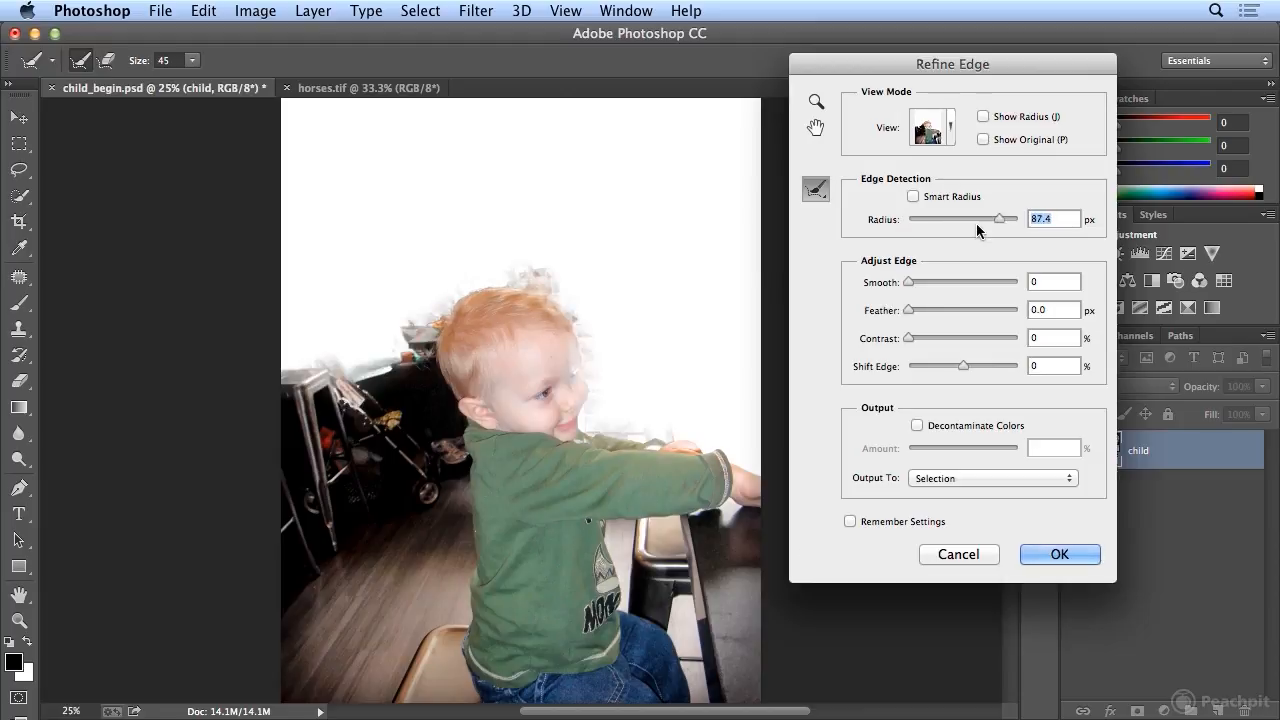
{"action": "left_click_drag", "start_coordinate": [995, 217], "coordinate": [966, 218]}
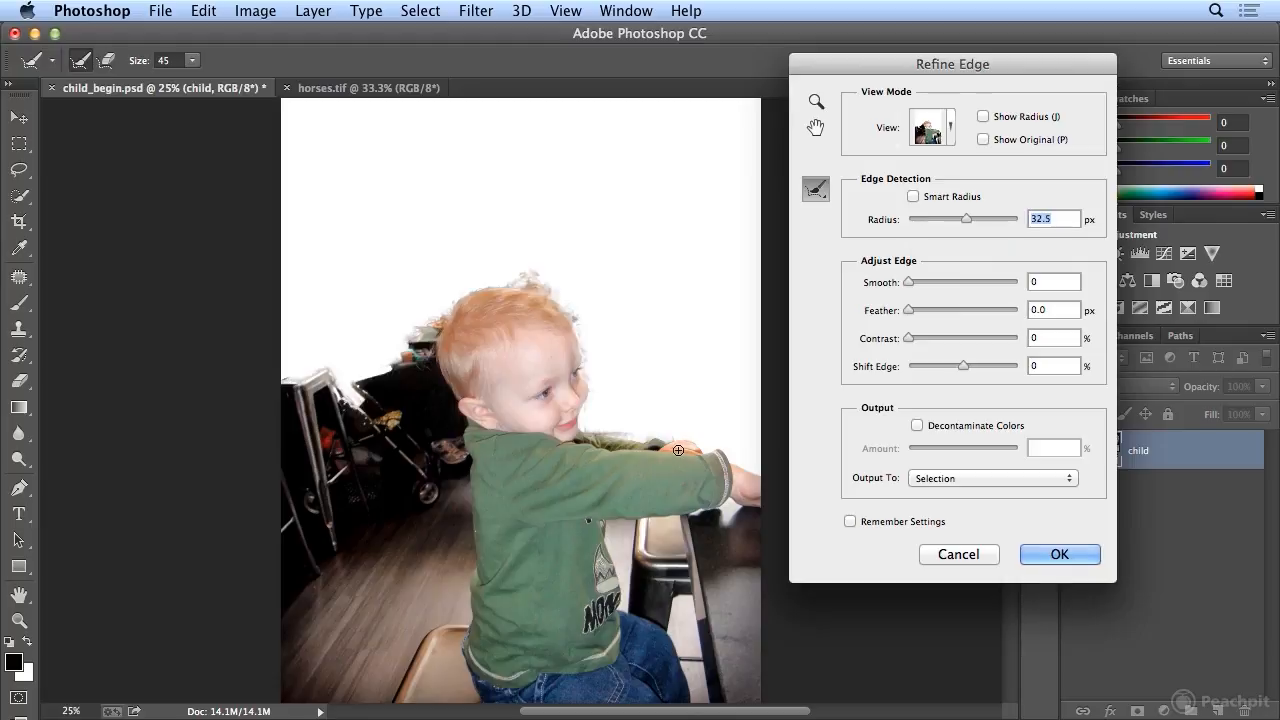
{"action": "left_click_drag", "start_coordinate": [693, 444], "coordinate": [605, 440]}
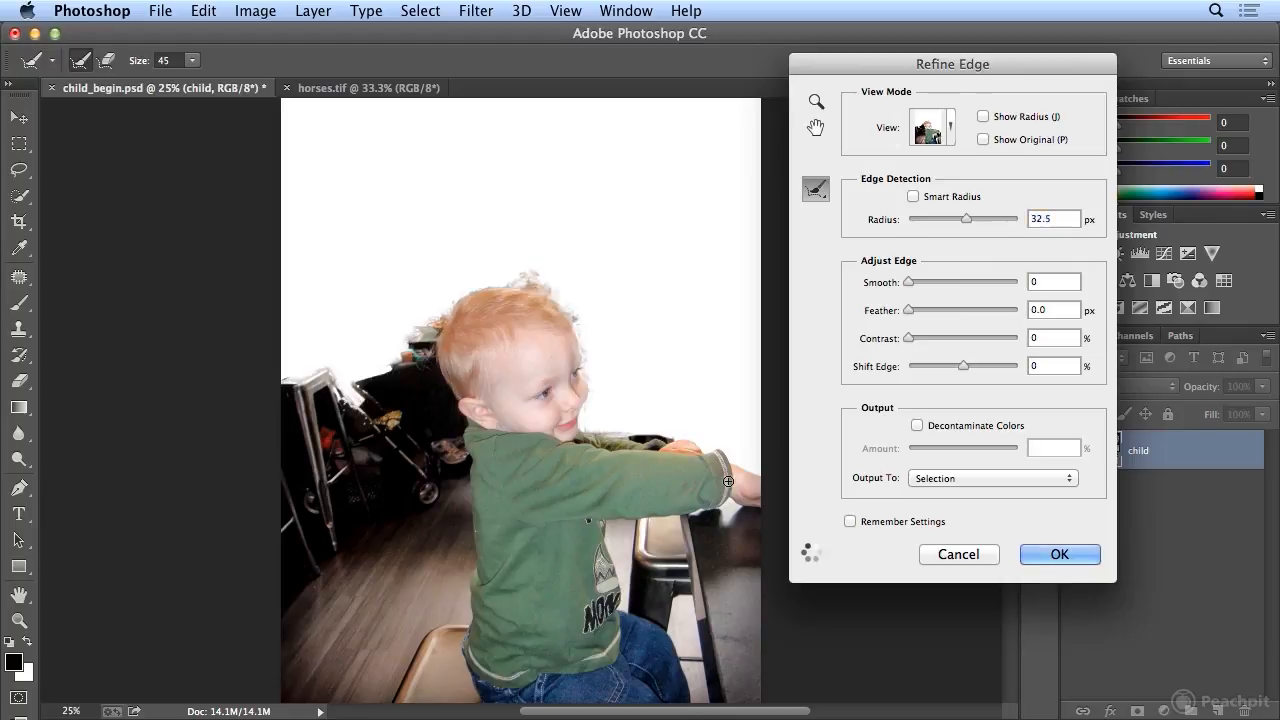
{"action": "left_click", "coordinate": [919, 197]}
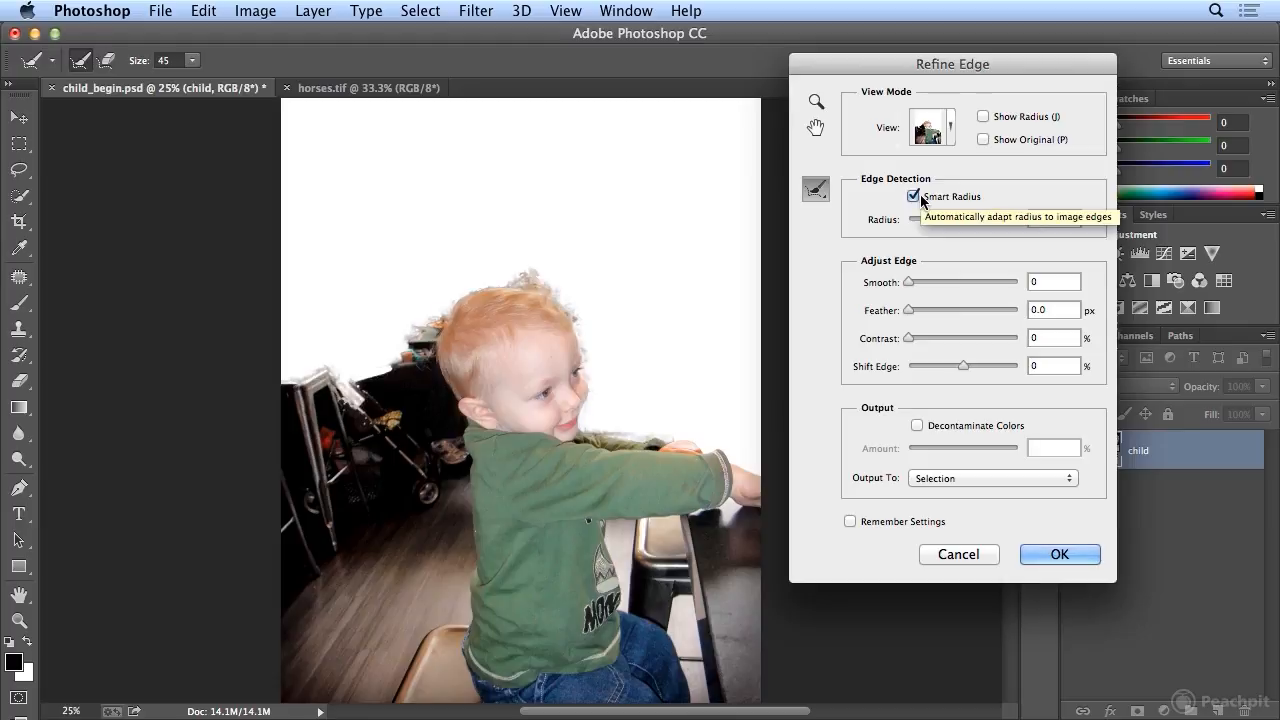
{"action": "left_click", "coordinate": [962, 362]}
{"action": "left_click_drag", "start_coordinate": [967, 366], "coordinate": [981, 370]}
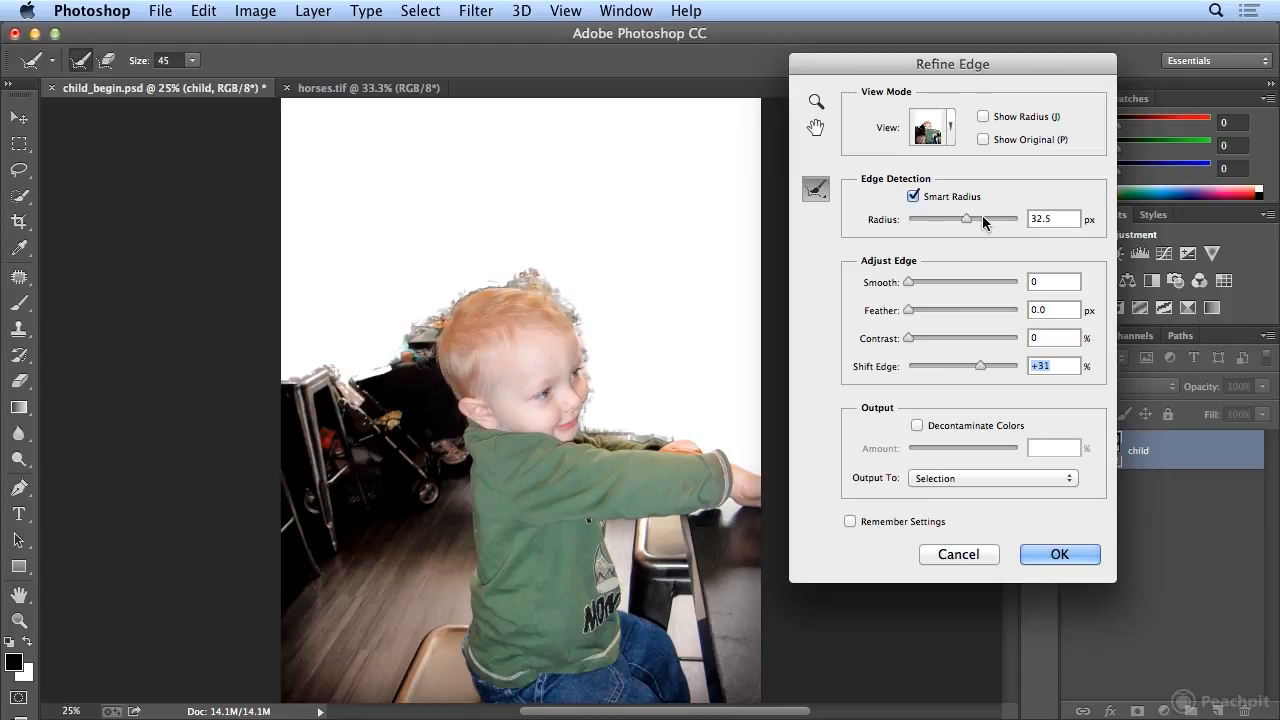
{"action": "left_click_drag", "start_coordinate": [967, 218], "coordinate": [991, 220]}
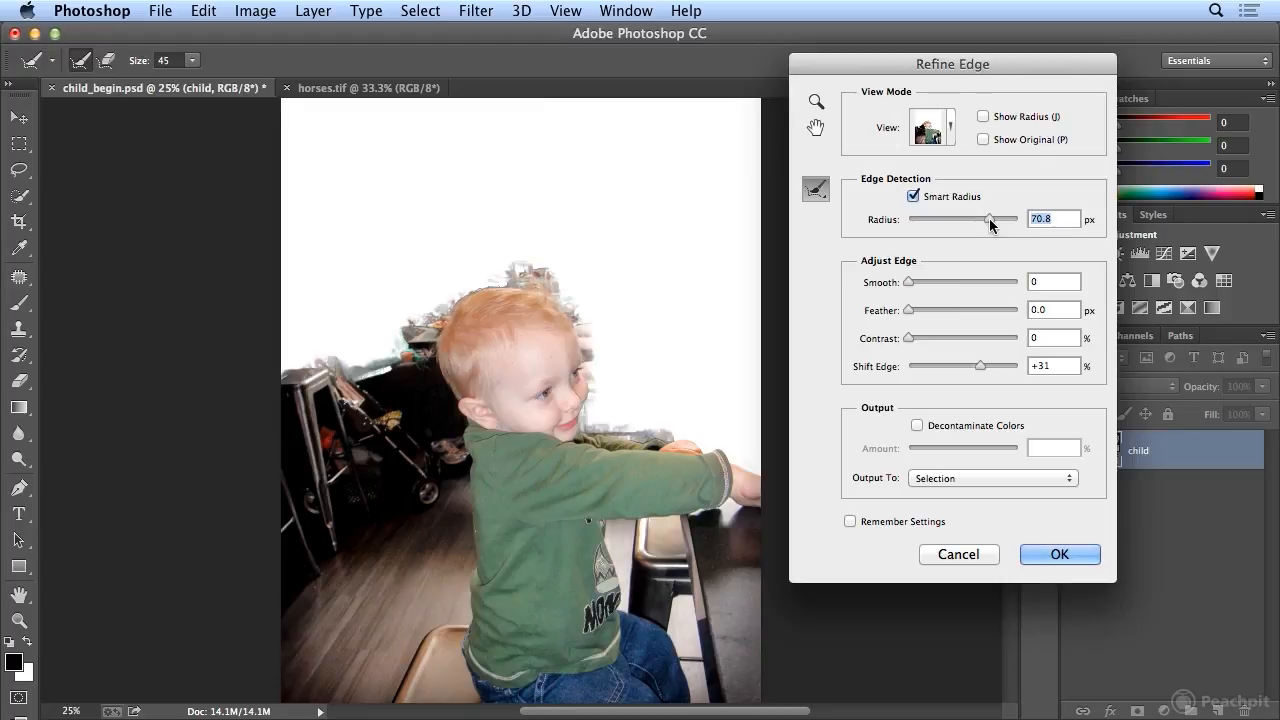
{"action": "left_click", "coordinate": [1064, 561]}
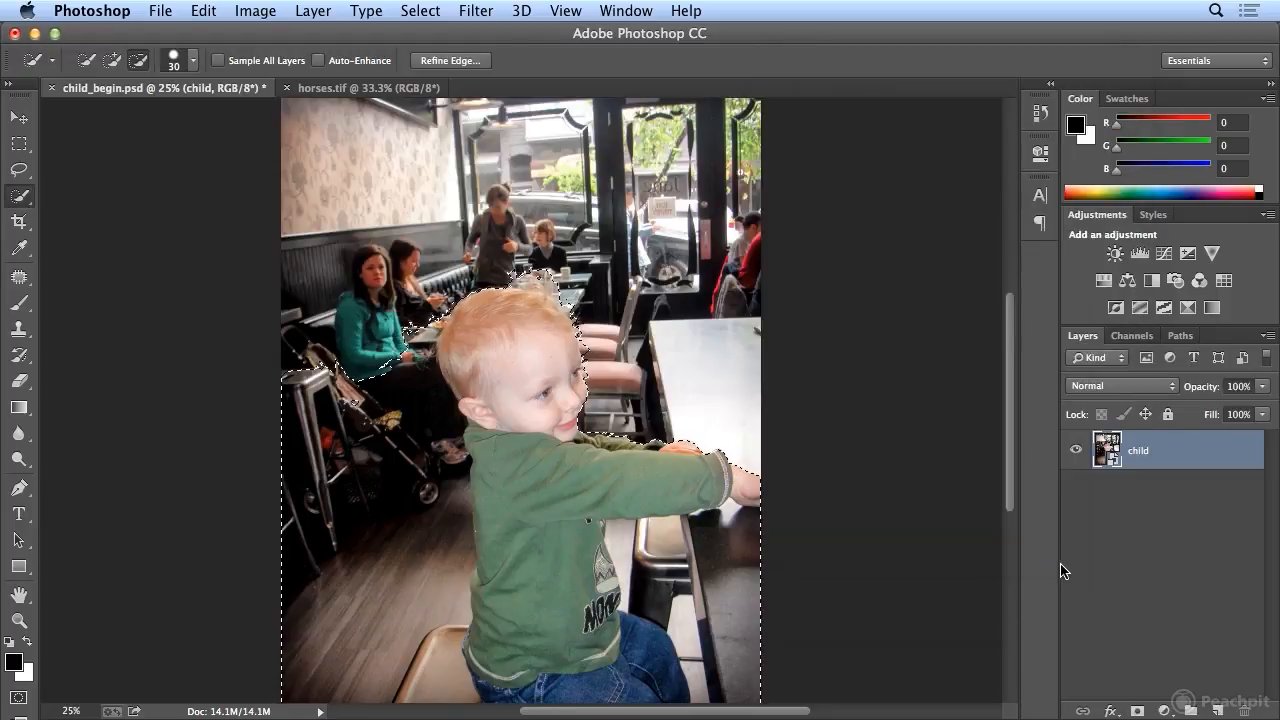
- Invert the selection to the café background and apply a Gaussian Blur with a 10.1 pixel radius
{"action": "left_click", "coordinate": [420, 10]}
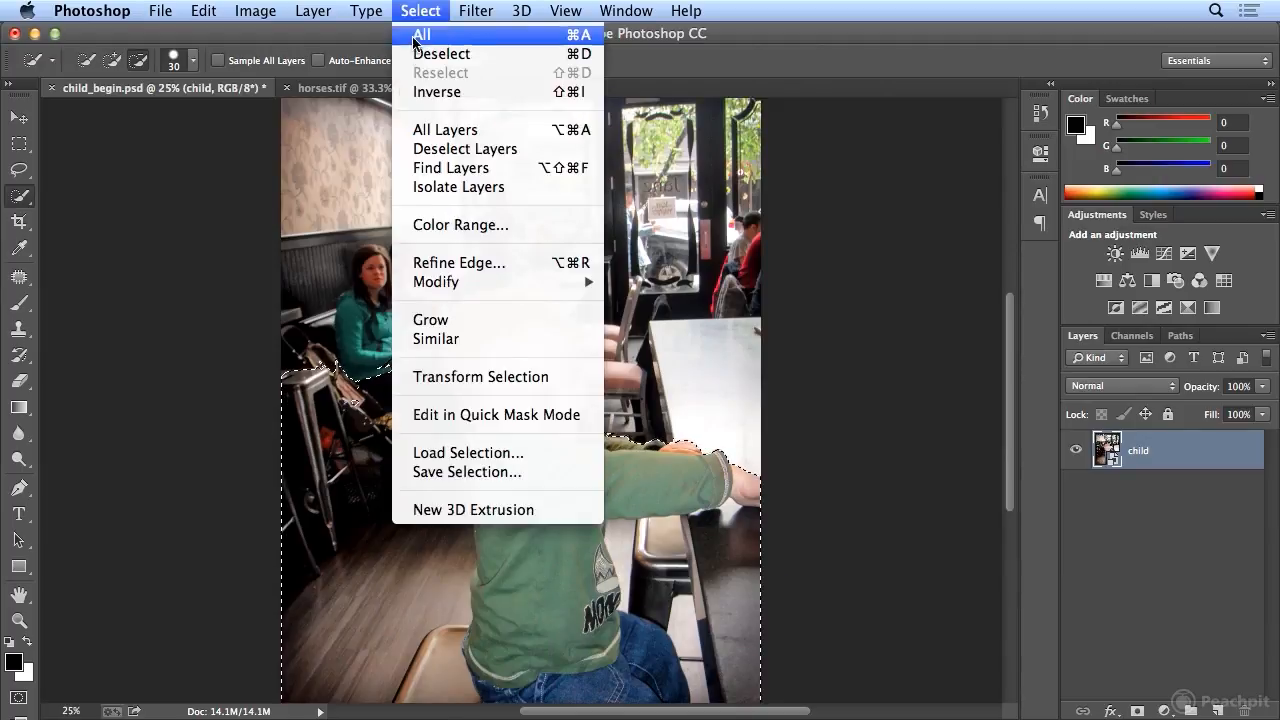
{"action": "left_click", "coordinate": [421, 93]}
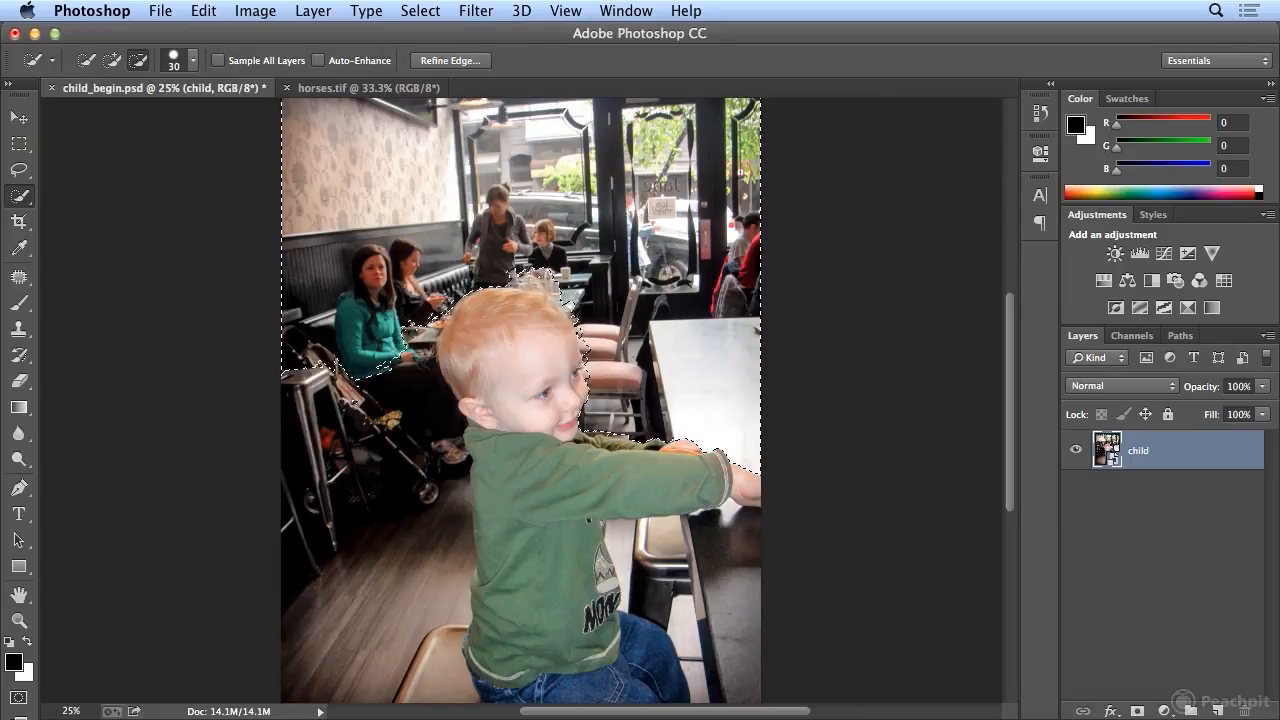
{"action": "left_click", "coordinate": [476, 10]}
{"action": "mouse_move", "coordinate": [548, 262]}
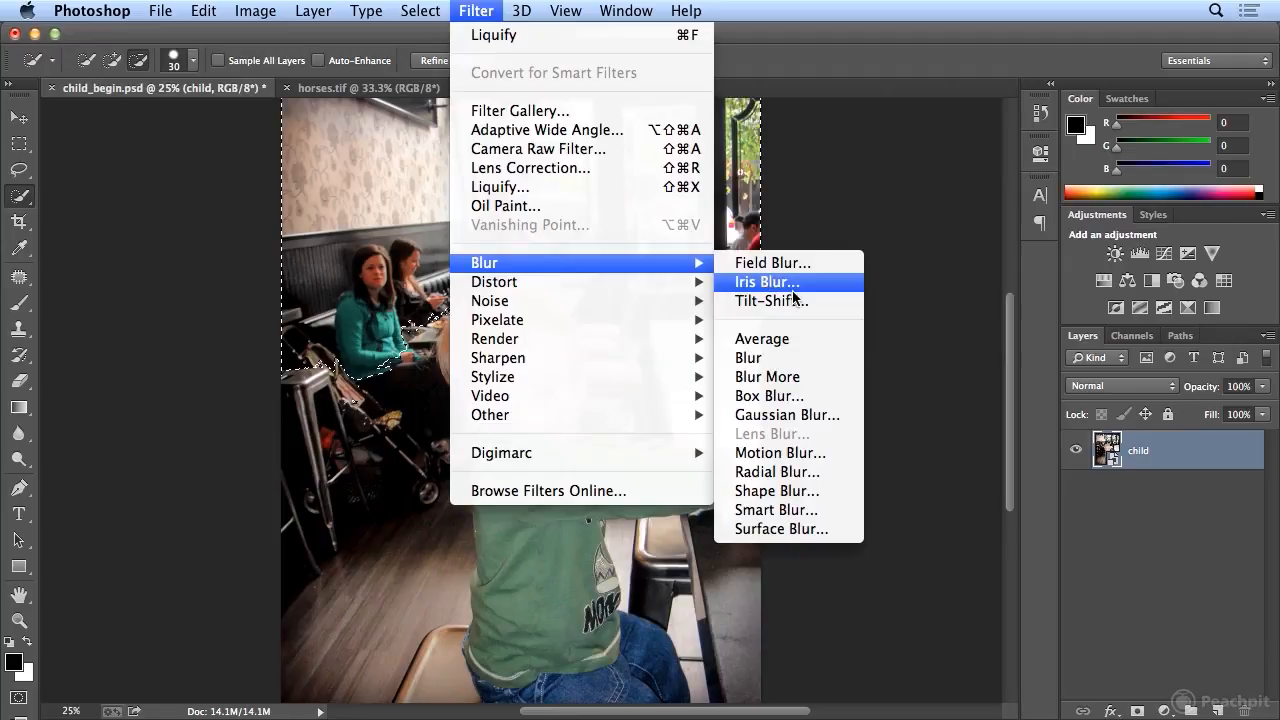
{"action": "left_click", "coordinate": [833, 420]}
{"action": "left_click_drag", "start_coordinate": [692, 180], "coordinate": [808, 156]}
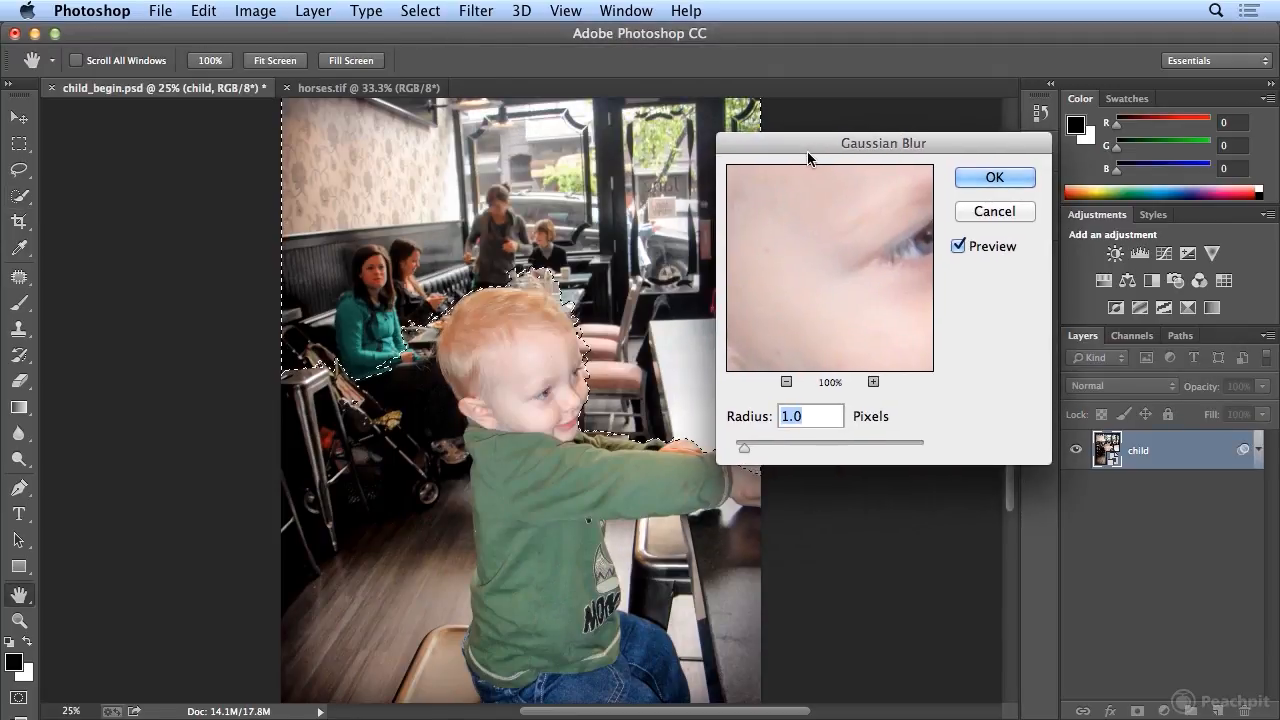
{"action": "left_click", "coordinate": [655, 206]}
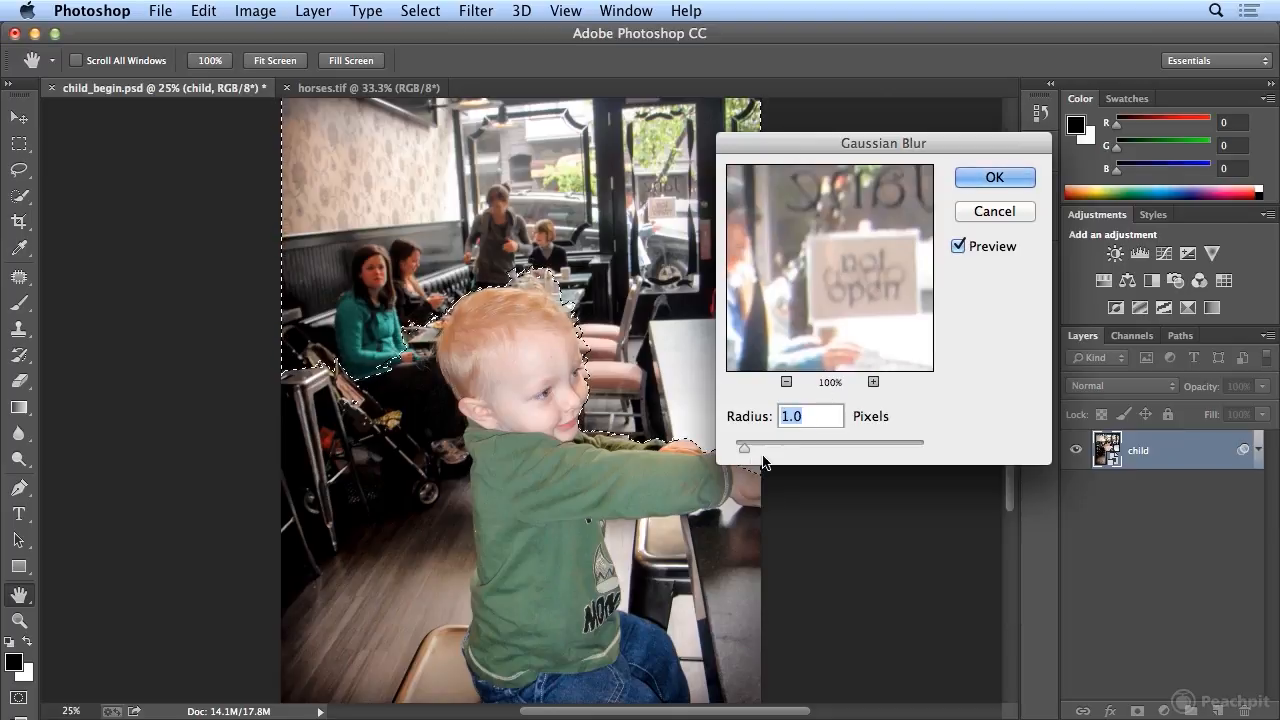
{"action": "left_click_drag", "start_coordinate": [744, 447], "coordinate": [810, 451]}
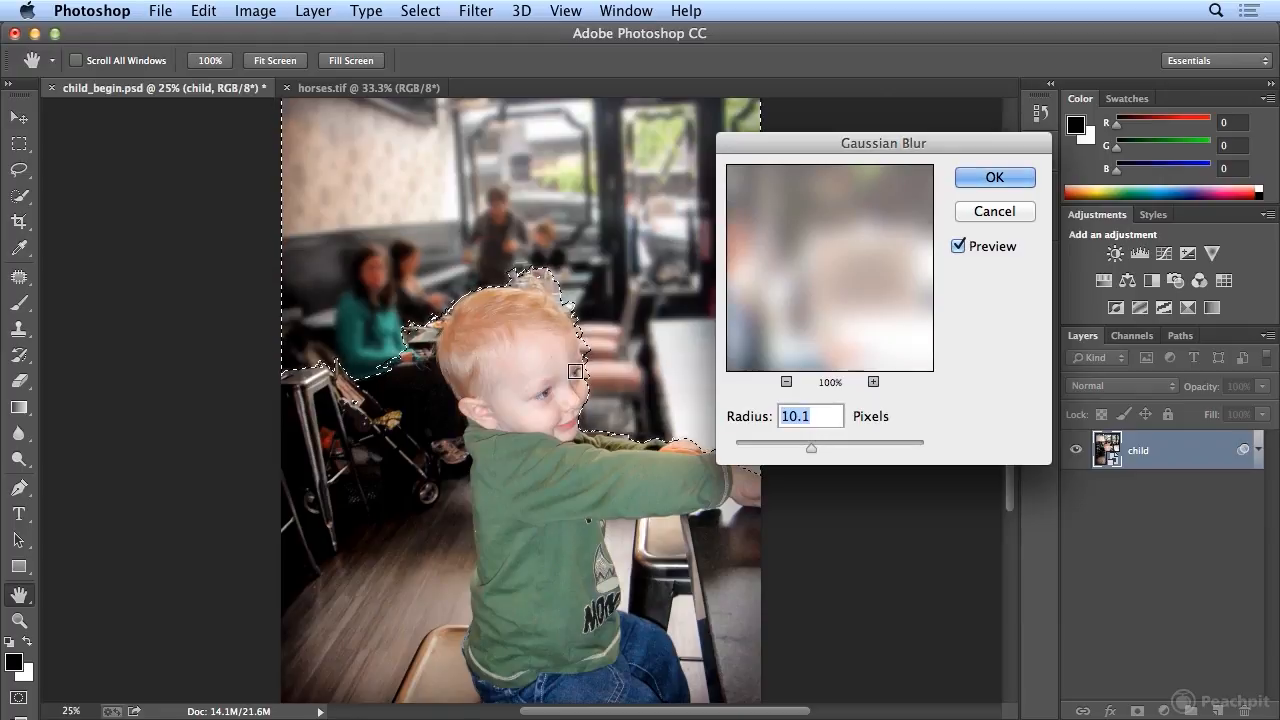
{"action": "left_click", "coordinate": [990, 177]}
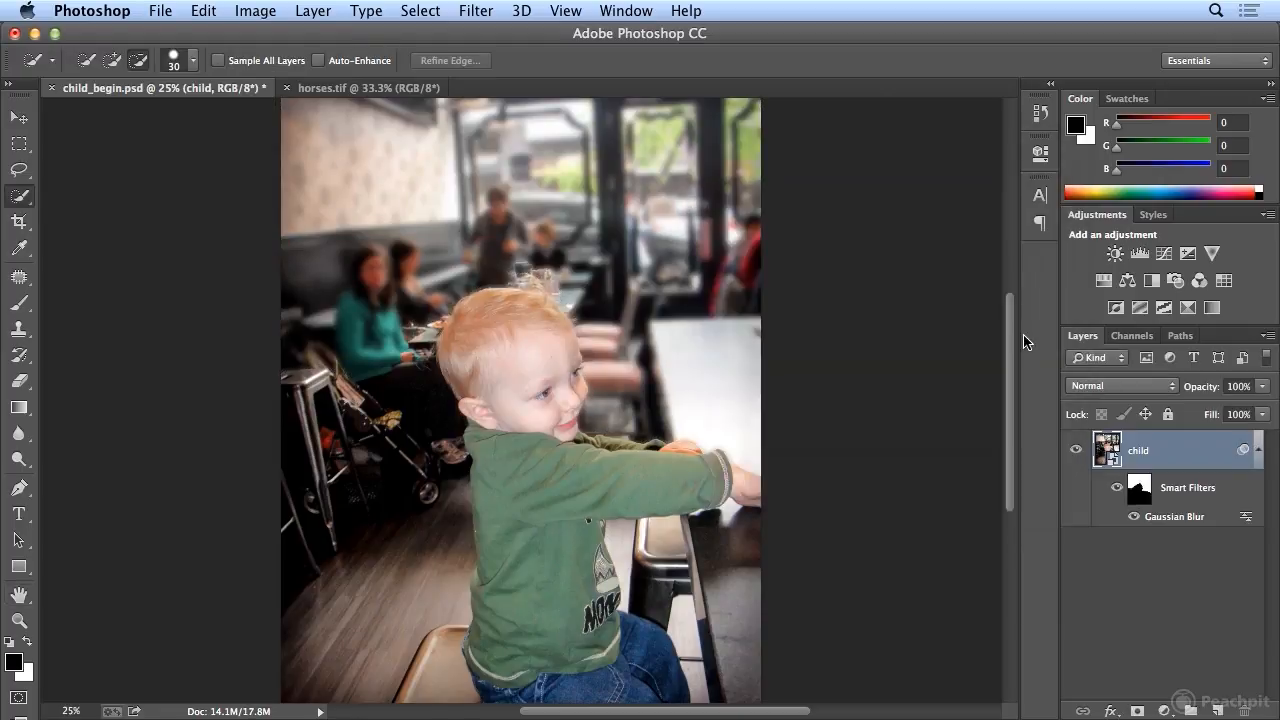
- Toggle the Gaussian Blur smart filter off and on to compare the photo before and after
{"action": "left_click", "coordinate": [1133, 517]}
{"action": "left_click", "coordinate": [1133, 517]}
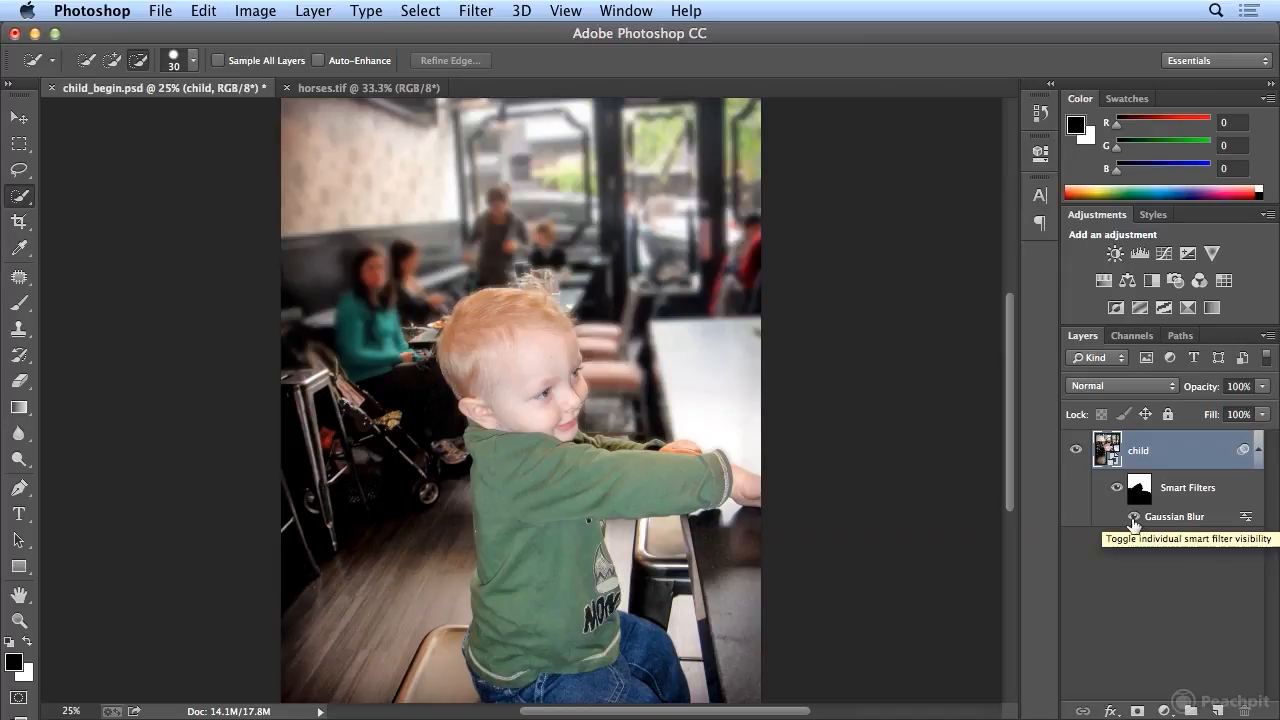
{"action": "left_click", "coordinate": [1133, 517]}
{"action": "left_click", "coordinate": [1133, 517]}
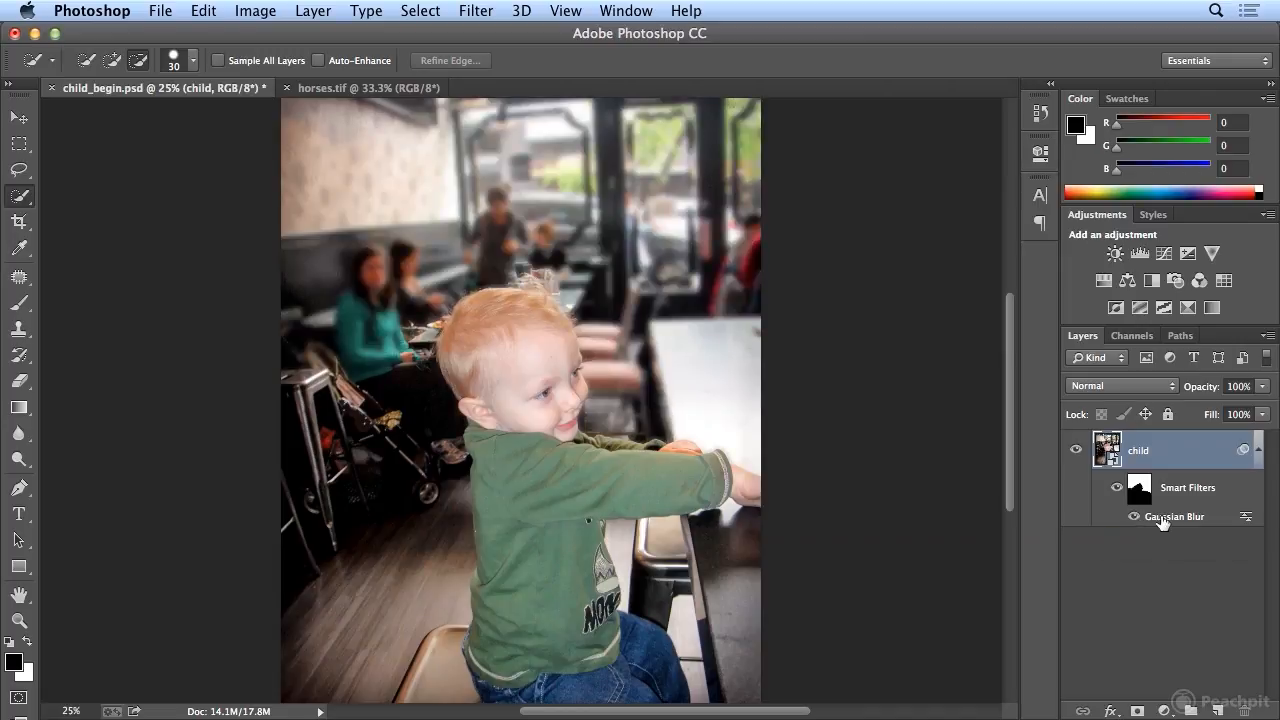
- Paint white on the Gaussian Blur filter mask with a 200 px brush at 100% opacity to blur the stroller area behind the child
{"action": "left_click", "coordinate": [1146, 498]}
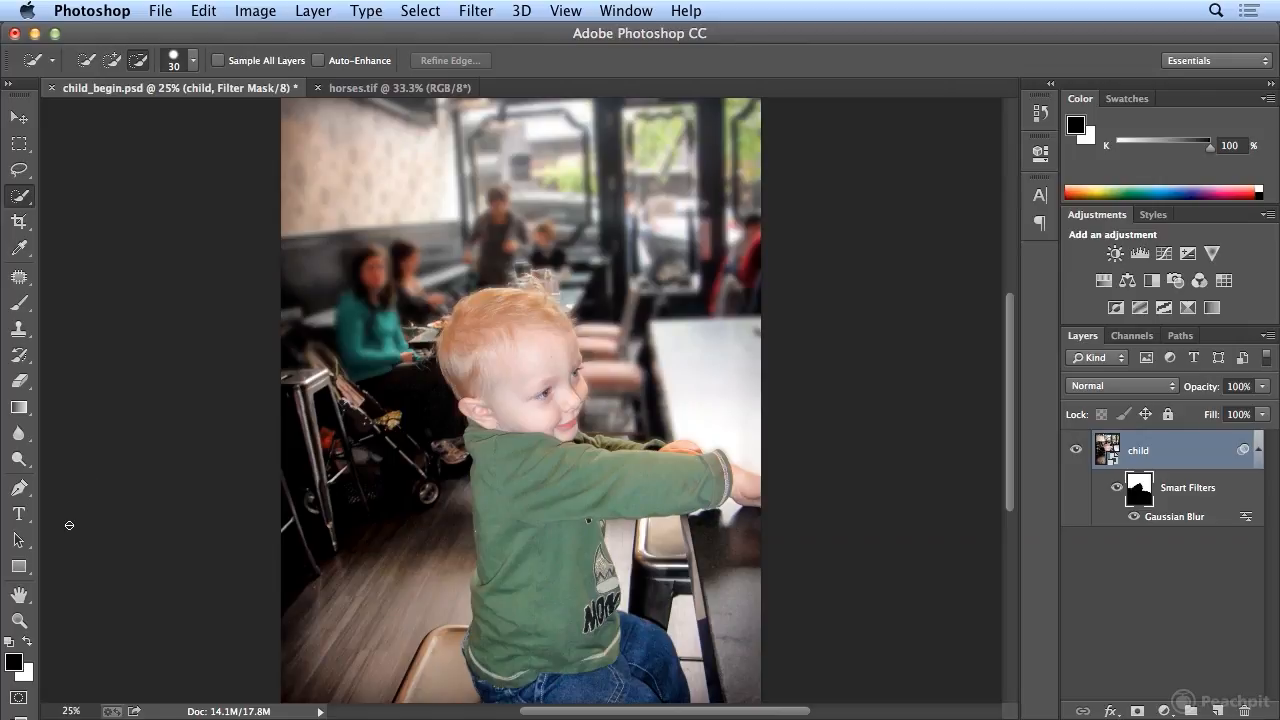
{"action": "key", "text": "b"}
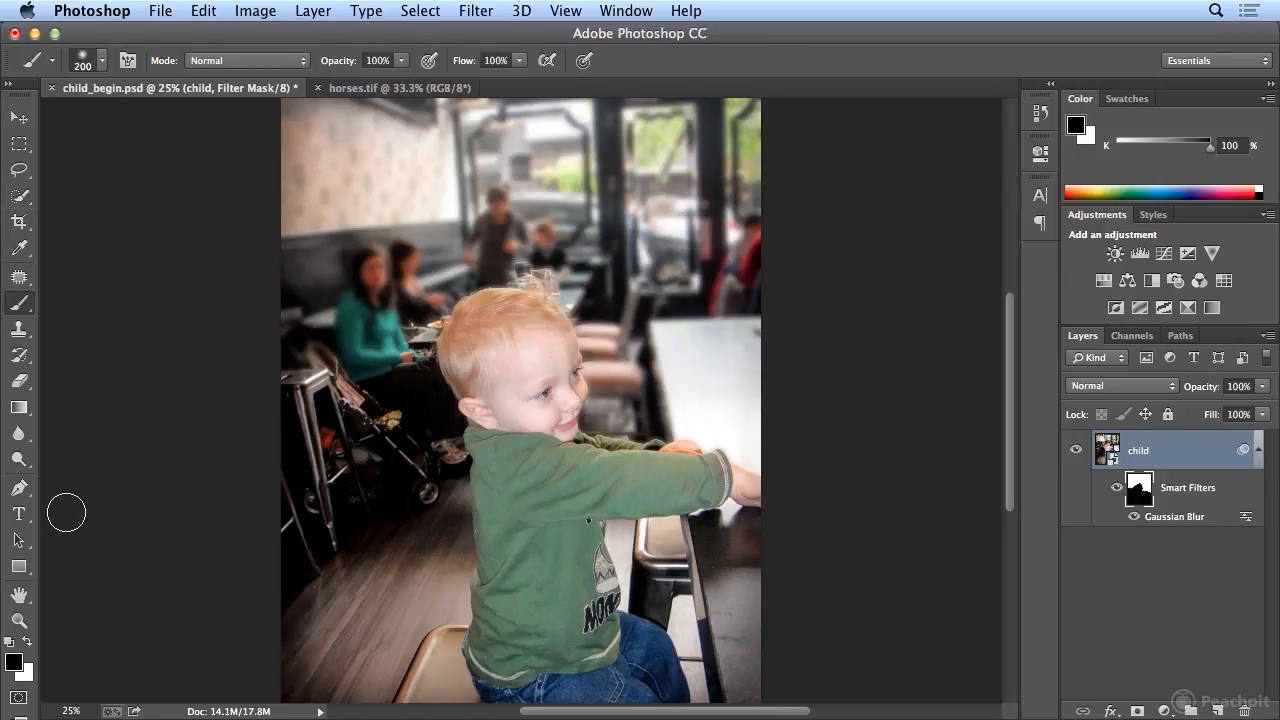
{"action": "left_click", "coordinate": [29, 642]}
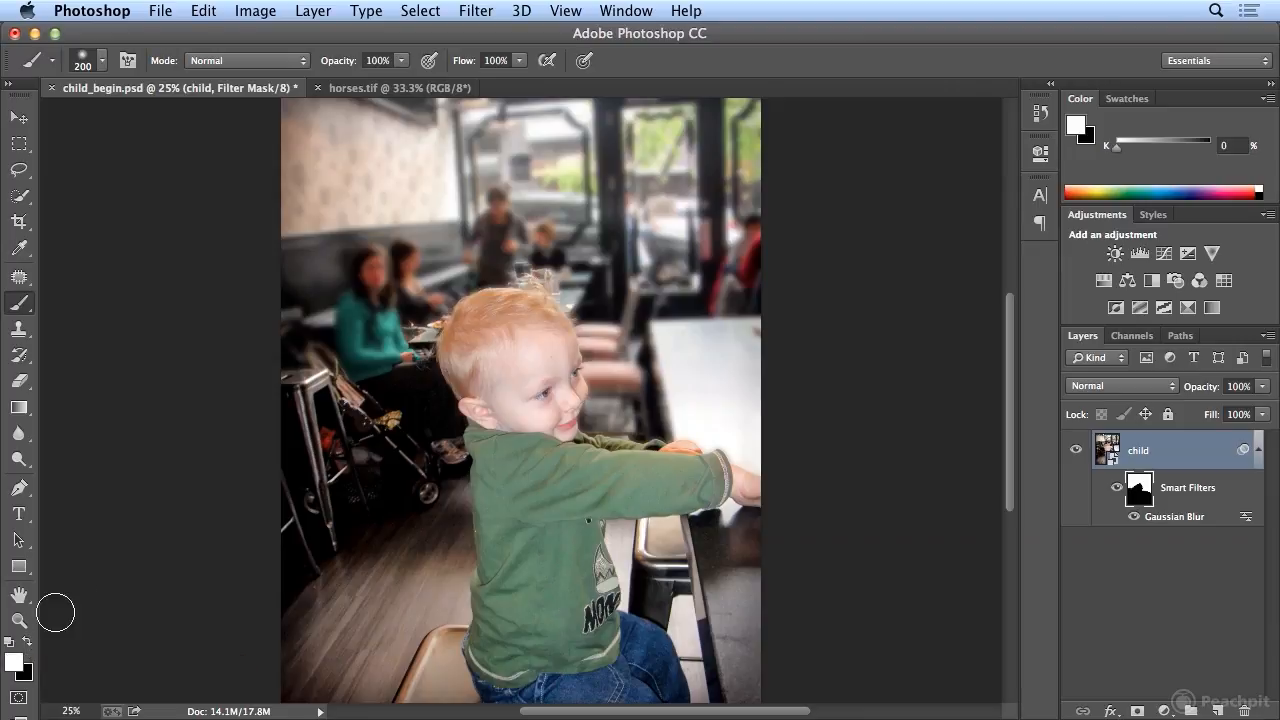
{"action": "mouse_move", "coordinate": [367, 396]}
{"action": "left_mouse_down"}
{"action": "mouse_move", "coordinate": [323, 357]}
{"action": "mouse_move", "coordinate": [293, 369]}
{"action": "mouse_move", "coordinate": [336, 401]}
{"action": "mouse_move", "coordinate": [287, 407]}
{"action": "mouse_move", "coordinate": [383, 404]}
{"action": "mouse_move", "coordinate": [362, 405]}
{"action": "mouse_move", "coordinate": [426, 484]}
{"action": "mouse_move", "coordinate": [434, 423]}
{"action": "mouse_move", "coordinate": [456, 466]}
{"action": "mouse_move", "coordinate": [416, 413]}
{"action": "mouse_move", "coordinate": [371, 405]}
{"action": "mouse_move", "coordinate": [401, 354]}
{"action": "mouse_move", "coordinate": [379, 328]}
{"action": "mouse_move", "coordinate": [403, 337]}
{"action": "mouse_move", "coordinate": [429, 300]}
{"action": "mouse_move", "coordinate": [417, 341]}
{"action": "mouse_move", "coordinate": [443, 289]}
{"action": "mouse_move", "coordinate": [434, 280]}
{"action": "mouse_move", "coordinate": [484, 250]}
{"action": "mouse_move", "coordinate": [527, 249]}
{"action": "mouse_move", "coordinate": [489, 244]}
{"action": "mouse_move", "coordinate": [544, 255]}
{"action": "mouse_move", "coordinate": [598, 303]}
{"action": "mouse_move", "coordinate": [532, 247]}
{"action": "mouse_move", "coordinate": [442, 262]}
{"action": "mouse_move", "coordinate": [416, 290]}
{"action": "mouse_move", "coordinate": [414, 357]}
{"action": "mouse_move", "coordinate": [413, 346]}
{"action": "mouse_move", "coordinate": [331, 429]}
{"action": "mouse_move", "coordinate": [309, 423]}
{"action": "mouse_move", "coordinate": [297, 449]}
{"action": "mouse_move", "coordinate": [363, 417]}
{"action": "left_mouse_up"}
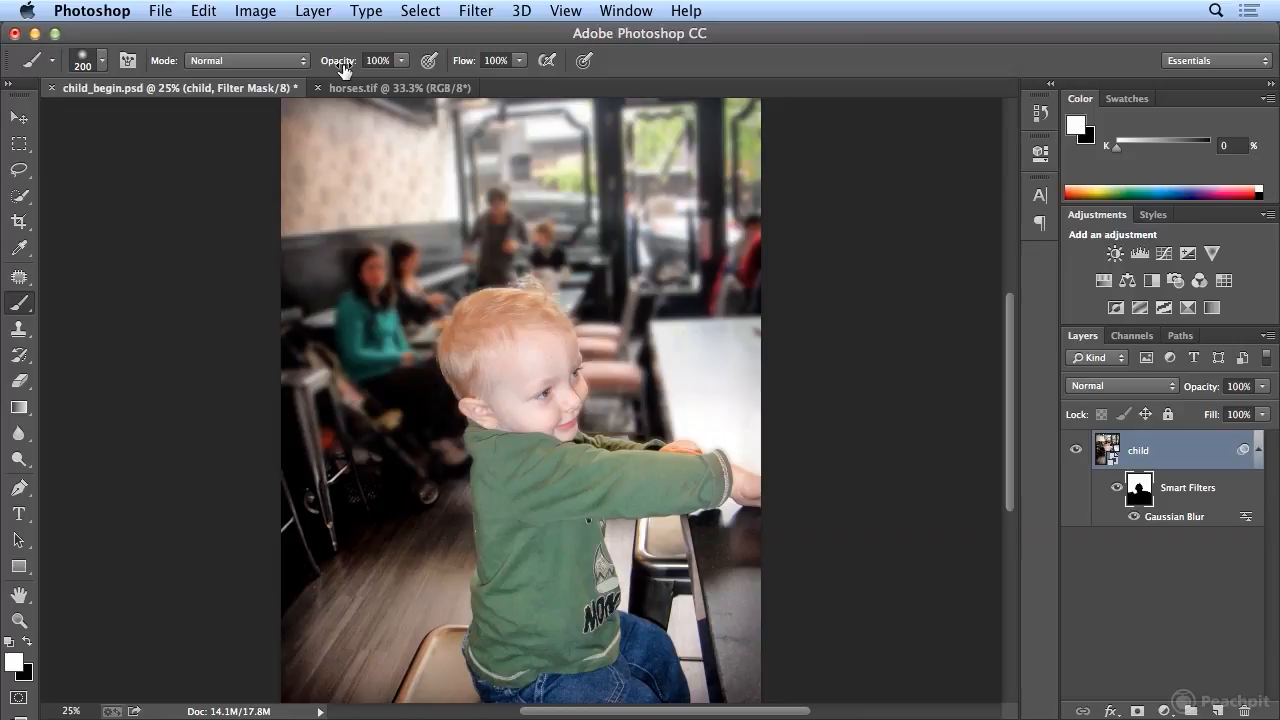
- Paint white at 35% opacity on the filter mask over the floor beside the metal stool, and with a 150 px brush over the seat under the table
{"action": "left_click", "coordinate": [401, 60]}
{"action": "left_click_drag", "start_coordinate": [407, 84], "coordinate": [340, 85]}
{"action": "mouse_move", "coordinate": [278, 481]}
{"action": "left_mouse_down"}
{"action": "mouse_move", "coordinate": [422, 478]}
{"action": "mouse_move", "coordinate": [305, 483]}
{"action": "mouse_move", "coordinate": [262, 503]}
{"action": "mouse_move", "coordinate": [385, 499]}
{"action": "mouse_move", "coordinate": [289, 503]}
{"action": "mouse_move", "coordinate": [440, 465]}
{"action": "mouse_move", "coordinate": [393, 488]}
{"action": "mouse_move", "coordinate": [441, 514]}
{"action": "mouse_move", "coordinate": [437, 490]}
{"action": "mouse_move", "coordinate": [281, 502]}
{"action": "mouse_move", "coordinate": [291, 461]}
{"action": "mouse_move", "coordinate": [336, 477]}
{"action": "mouse_move", "coordinate": [275, 536]}
{"action": "mouse_move", "coordinate": [352, 541]}
{"action": "mouse_move", "coordinate": [336, 555]}
{"action": "mouse_move", "coordinate": [219, 553]}
{"action": "mouse_move", "coordinate": [267, 516]}
{"action": "mouse_move", "coordinate": [356, 532]}
{"action": "mouse_move", "coordinate": [295, 528]}
{"action": "mouse_move", "coordinate": [331, 492]}
{"action": "mouse_move", "coordinate": [321, 530]}
{"action": "mouse_move", "coordinate": [344, 551]}
{"action": "mouse_move", "coordinate": [275, 496]}
{"action": "mouse_move", "coordinate": [274, 530]}
{"action": "mouse_move", "coordinate": [328, 525]}
{"action": "mouse_move", "coordinate": [355, 548]}
{"action": "left_mouse_up"}
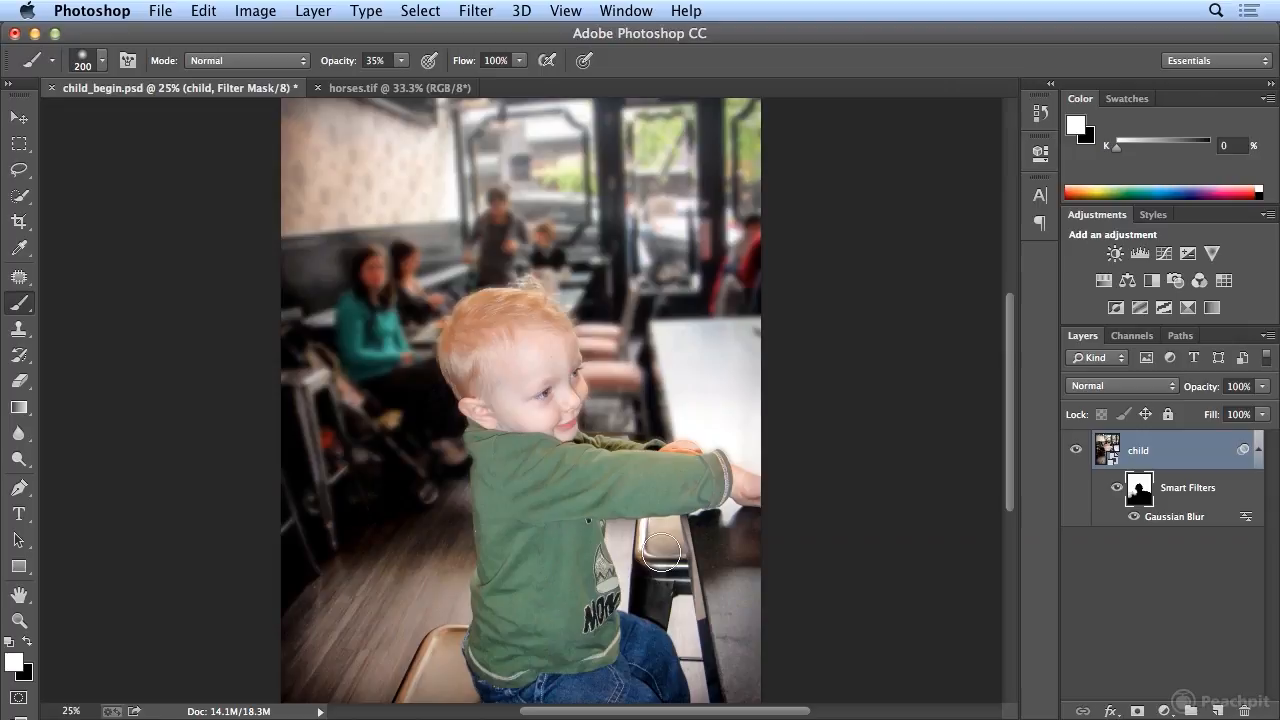
{"action": "key", "text": "bracketleft"}
{"action": "key", "text": "bracketleft"}
{"action": "mouse_move", "coordinate": [683, 537]}
{"action": "left_mouse_down"}
{"action": "mouse_move", "coordinate": [618, 539]}
{"action": "mouse_move", "coordinate": [641, 576]}
{"action": "mouse_move", "coordinate": [660, 544]}
{"action": "mouse_move", "coordinate": [683, 548]}
{"action": "mouse_move", "coordinate": [691, 594]}
{"action": "mouse_move", "coordinate": [621, 547]}
{"action": "mouse_move", "coordinate": [715, 538]}
{"action": "mouse_move", "coordinate": [689, 522]}
{"action": "mouse_move", "coordinate": [662, 582]}
{"action": "mouse_move", "coordinate": [620, 546]}
{"action": "mouse_move", "coordinate": [637, 597]}
{"action": "mouse_move", "coordinate": [686, 624]}
{"action": "mouse_move", "coordinate": [694, 645]}
{"action": "mouse_move", "coordinate": [670, 601]}
{"action": "mouse_move", "coordinate": [702, 693]}
{"action": "mouse_move", "coordinate": [694, 628]}
{"action": "mouse_move", "coordinate": [713, 685]}
{"action": "mouse_move", "coordinate": [698, 619]}
{"action": "mouse_move", "coordinate": [668, 589]}
{"action": "mouse_move", "coordinate": [641, 594]}
{"action": "mouse_move", "coordinate": [642, 558]}
{"action": "left_mouse_up"}
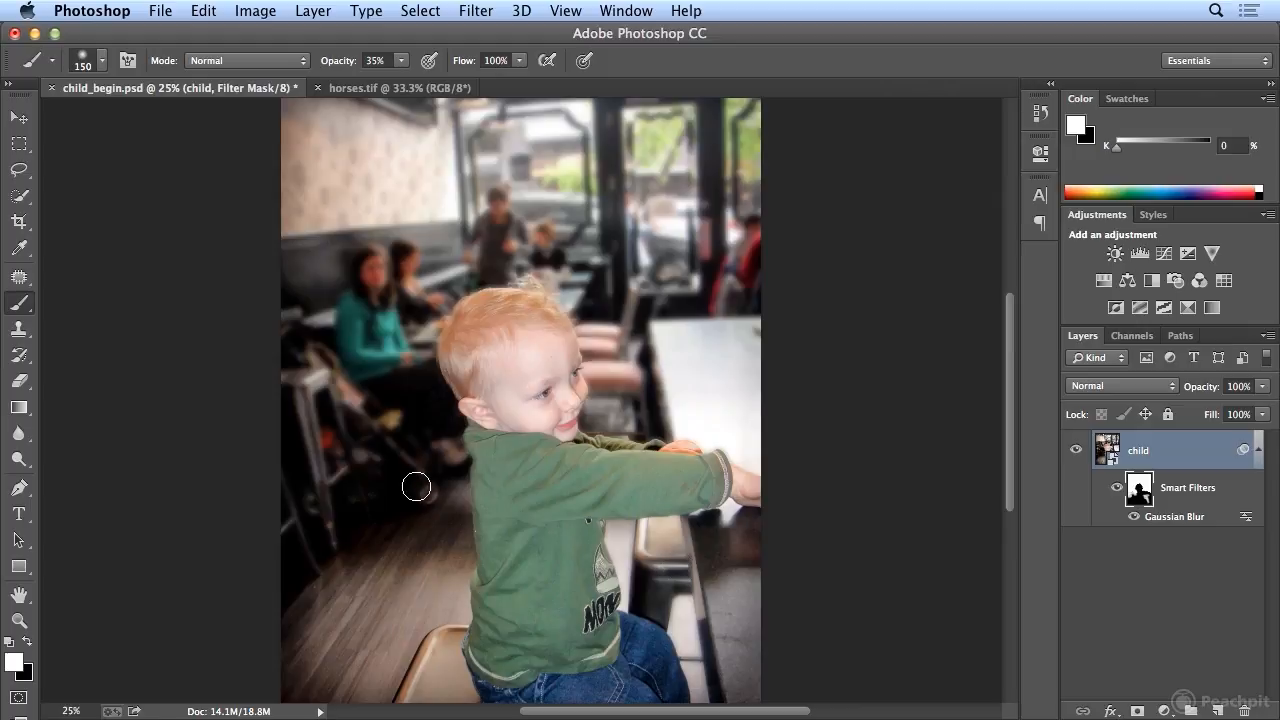
- Toggle all smart filters off and on to compare the photo, and reselect the filter mask with white as the foreground colour
{"action": "left_click", "coordinate": [1118, 488]}
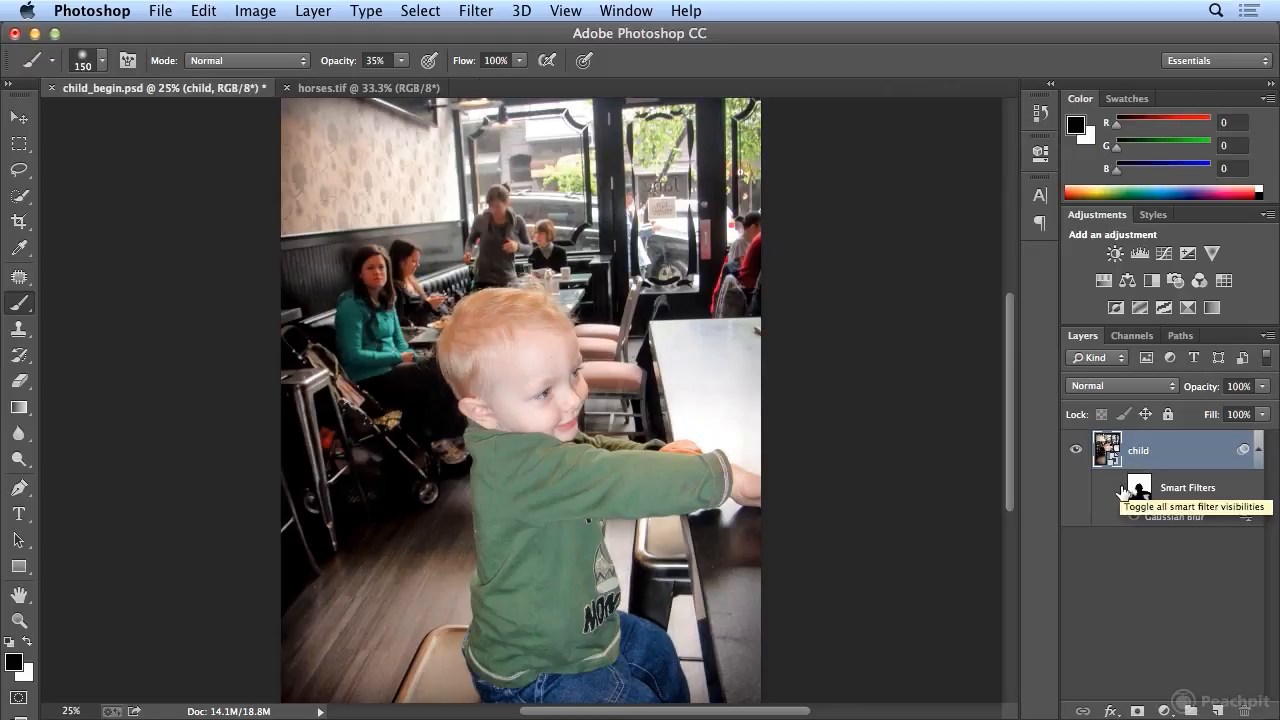
{"action": "left_click", "coordinate": [1118, 488]}
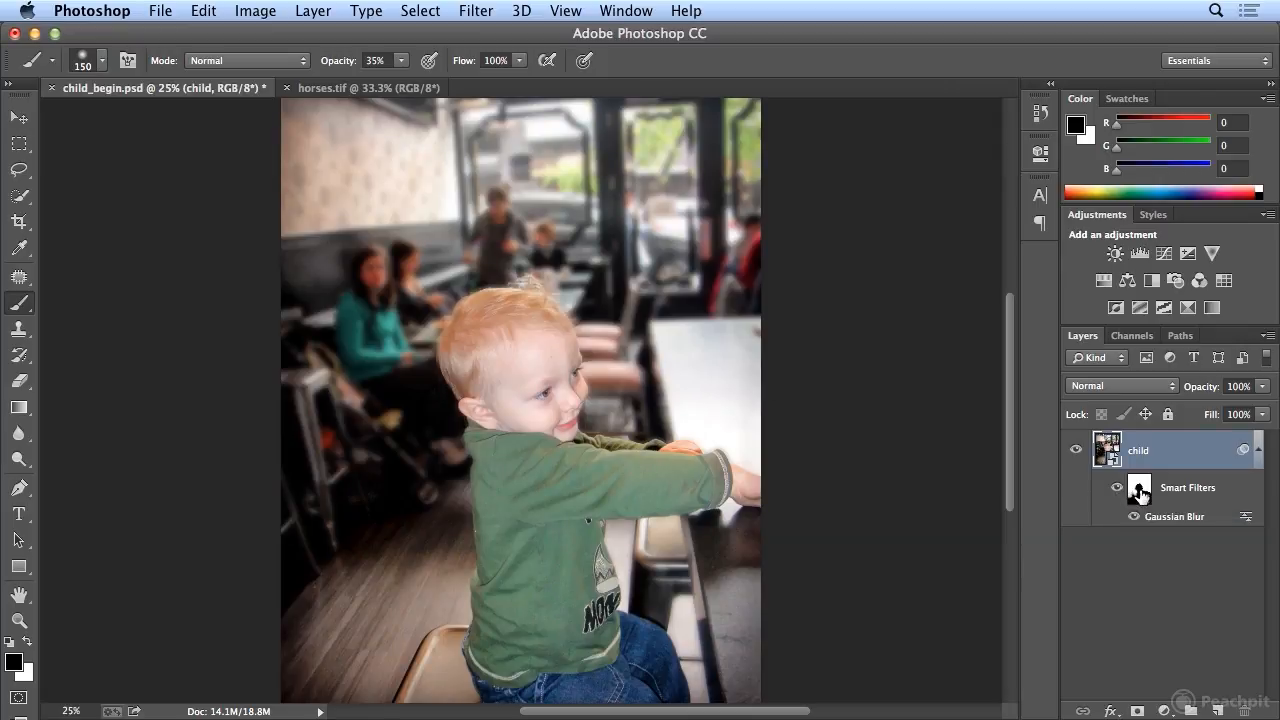
{"action": "left_click", "coordinate": [1140, 490]}
{"action": "key", "text": "x"}
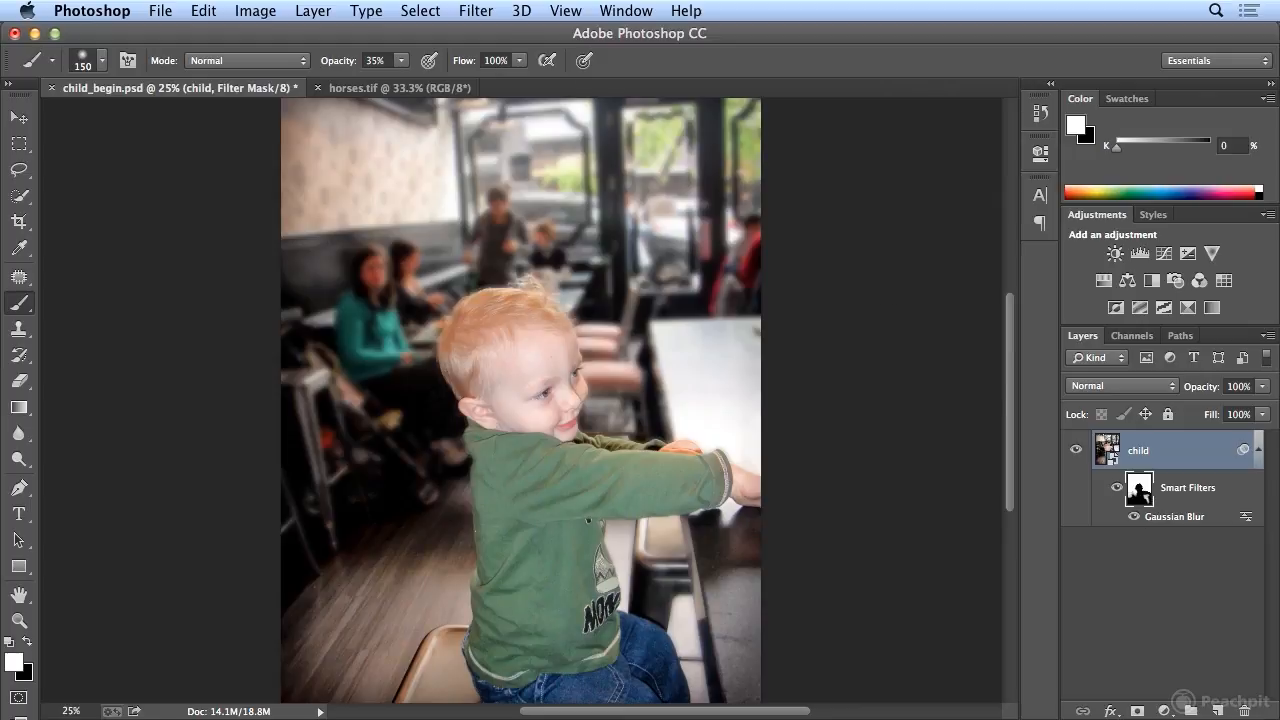
- Examine the list of Blur filters to check which ones are available for the child layer
{"action": "left_click", "coordinate": [476, 11]}
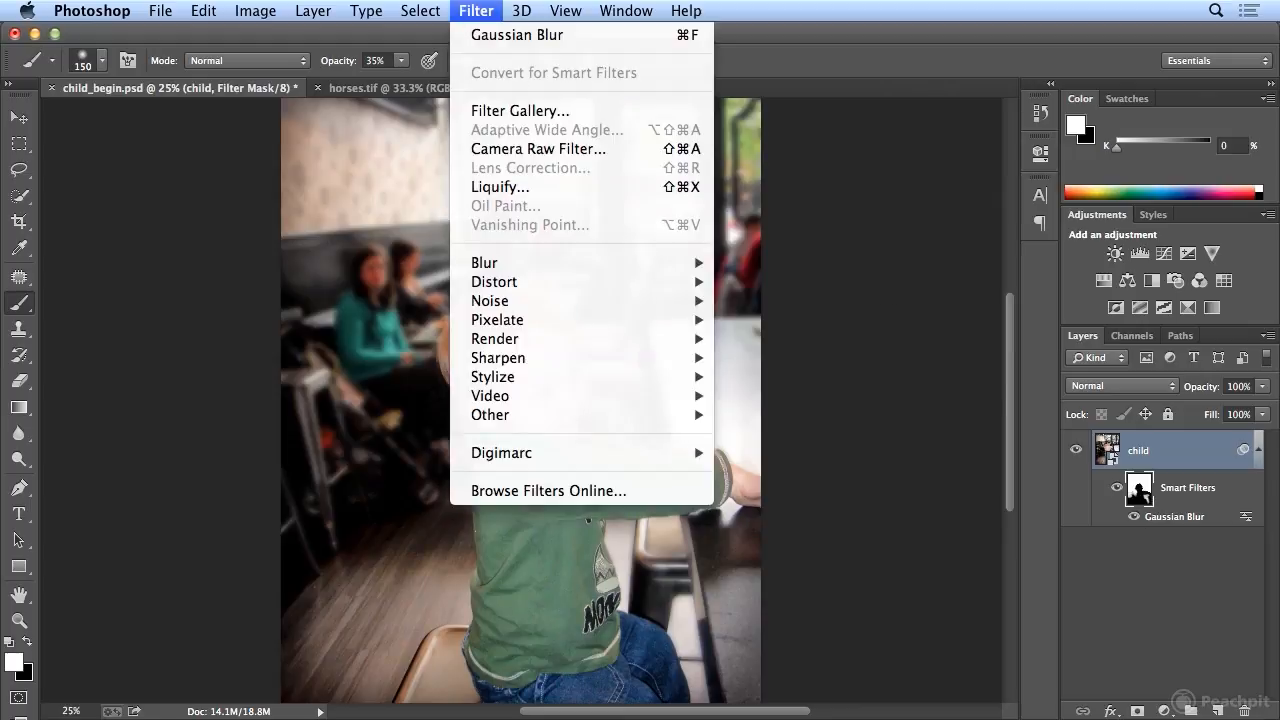
{"action": "key", "text": "Escape"}
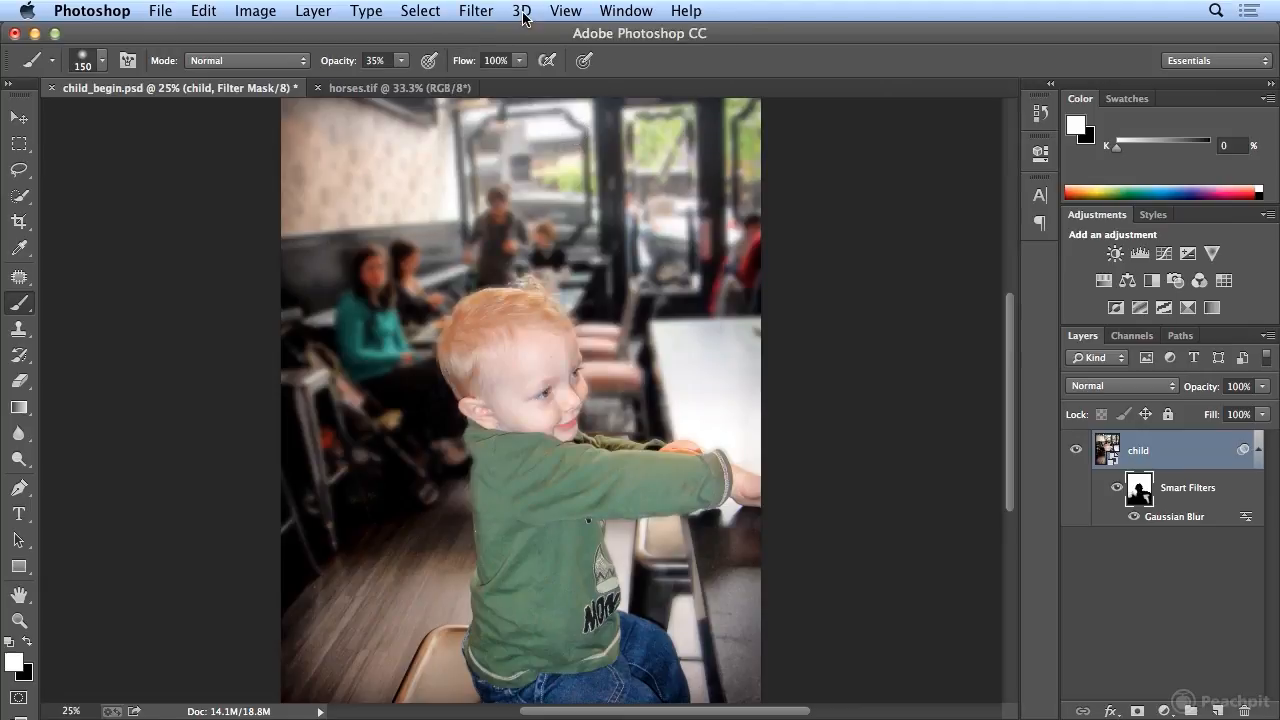
{"action": "left_click", "coordinate": [491, 13]}
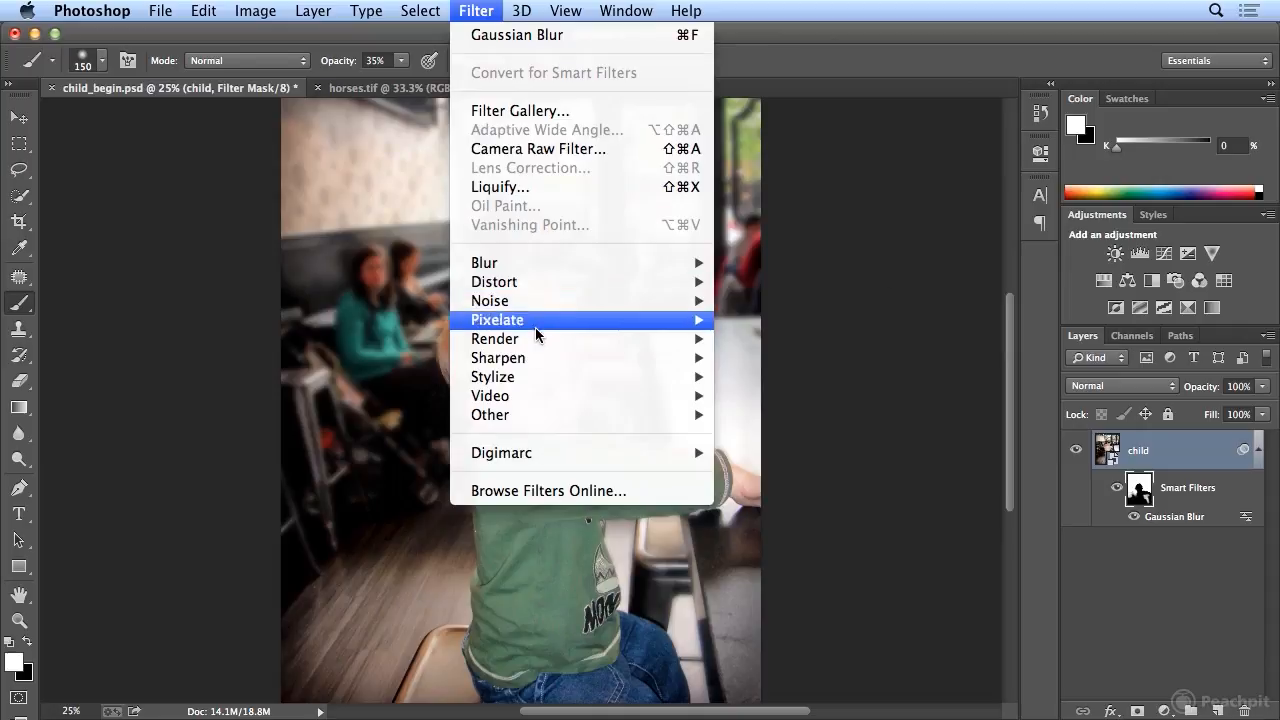
{"action": "mouse_move", "coordinate": [560, 263]}
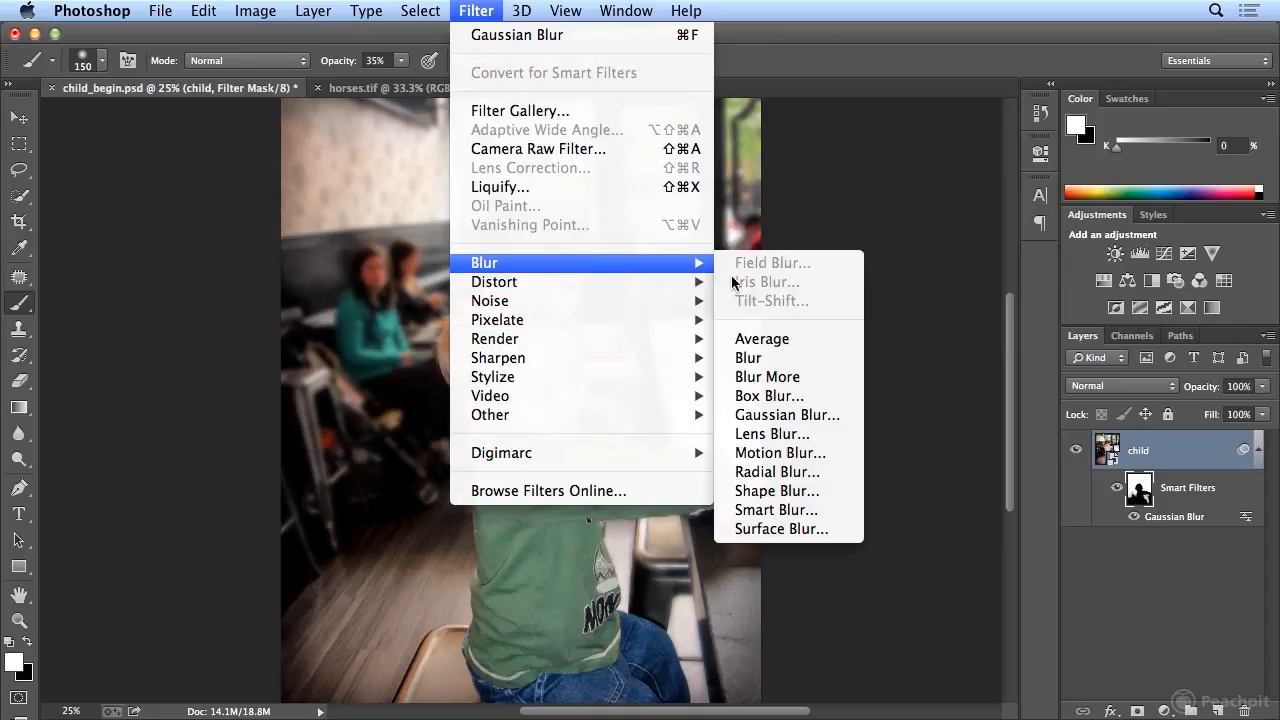